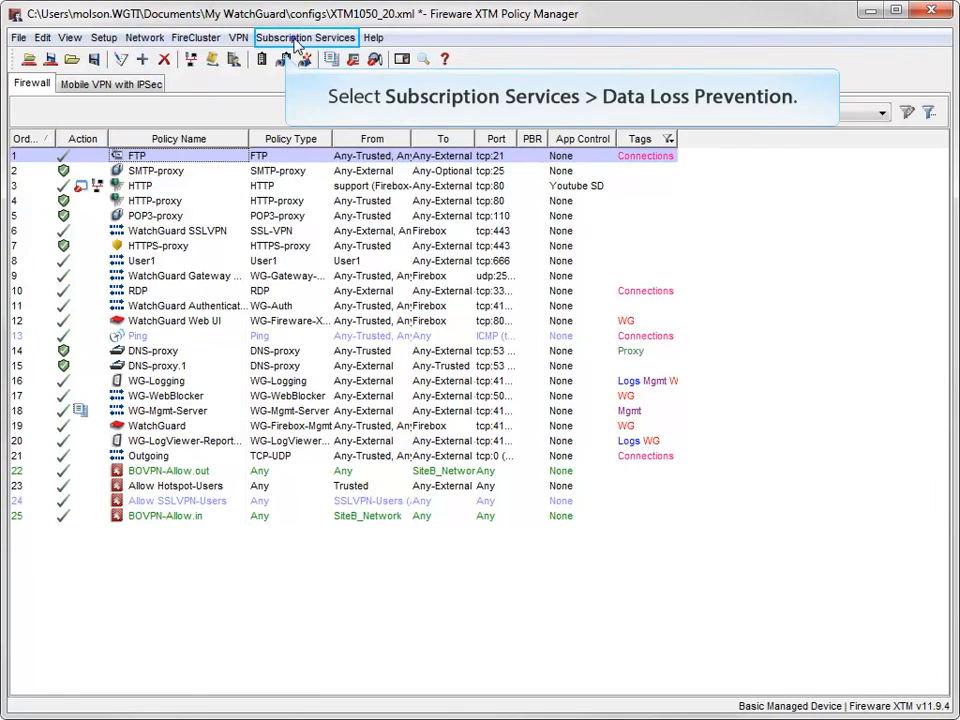
Step: Open the Data Loss Prevention subscription service settings and enable Data Loss Prevention
{"action": "left_click", "coordinate": [296, 40]}
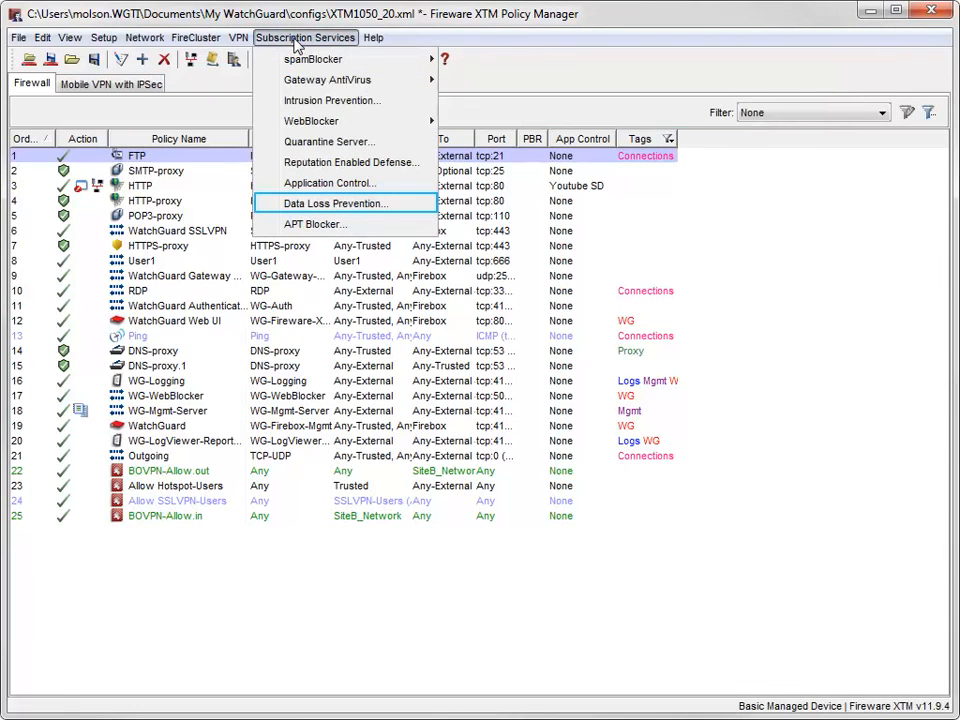
{"action": "left_click", "coordinate": [318, 204]}
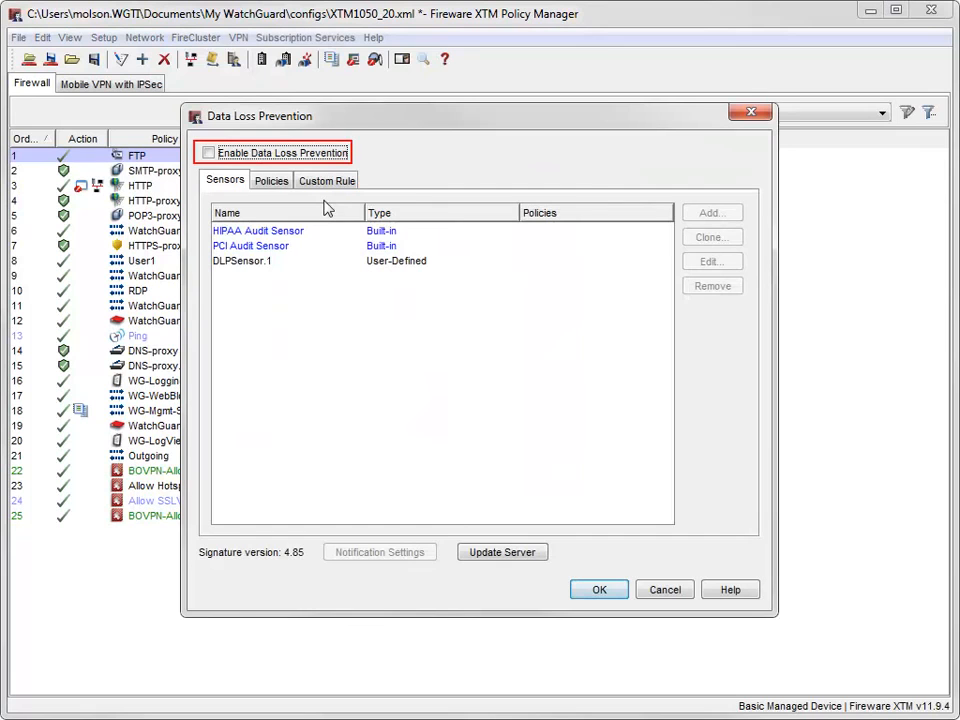
{"action": "left_click", "coordinate": [208, 154]}
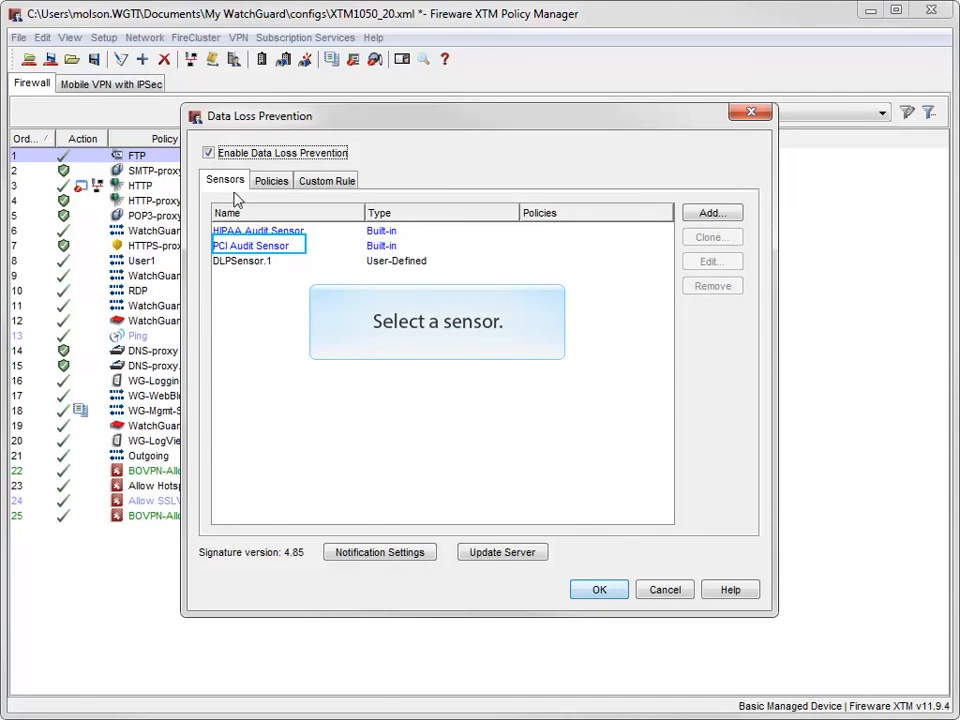
Step: Open a clone of the PCI Audit Sensor to review its enabled rules, actions and scan settings, then discard the clone
{"action": "left_click", "coordinate": [240, 248]}
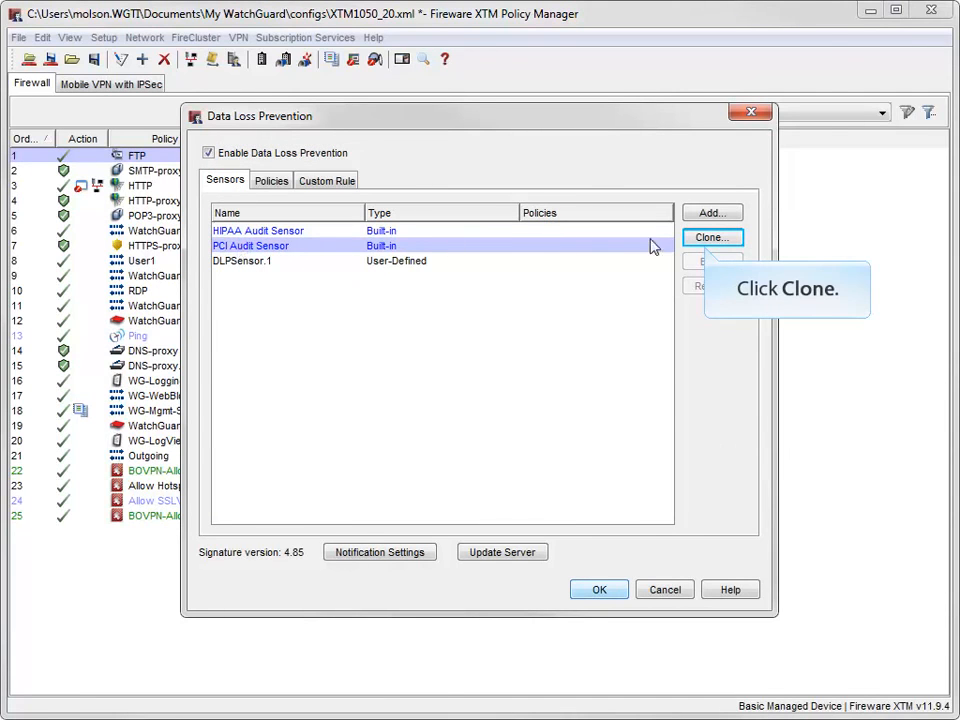
{"action": "left_click", "coordinate": [707, 240]}
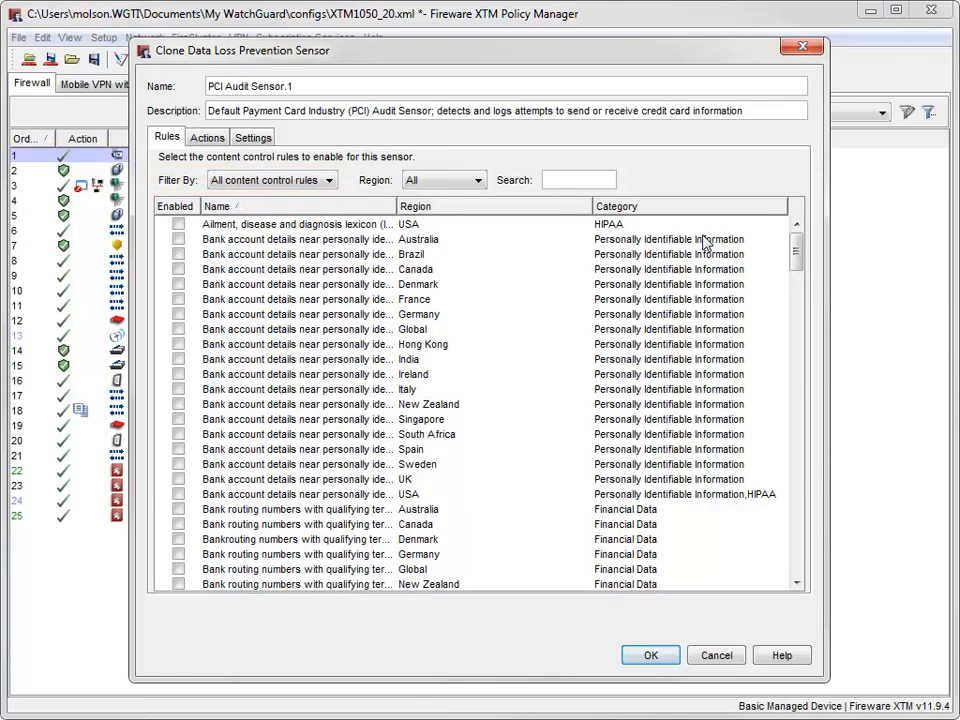
{"action": "left_click", "coordinate": [327, 180]}
{"action": "left_click", "coordinate": [312, 215]}
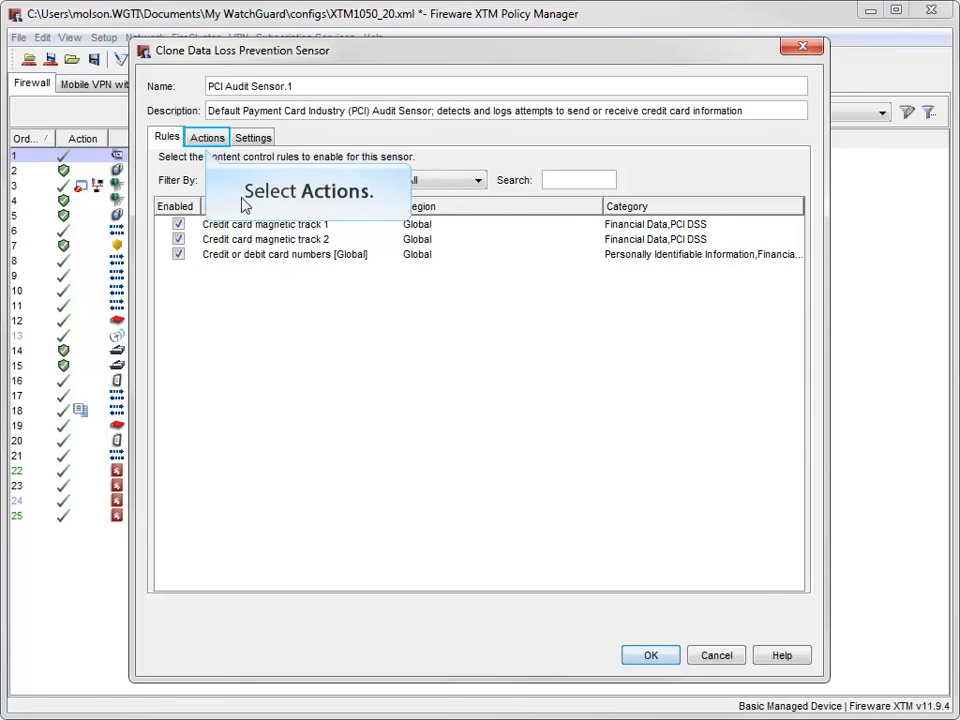
{"action": "left_click", "coordinate": [207, 138]}
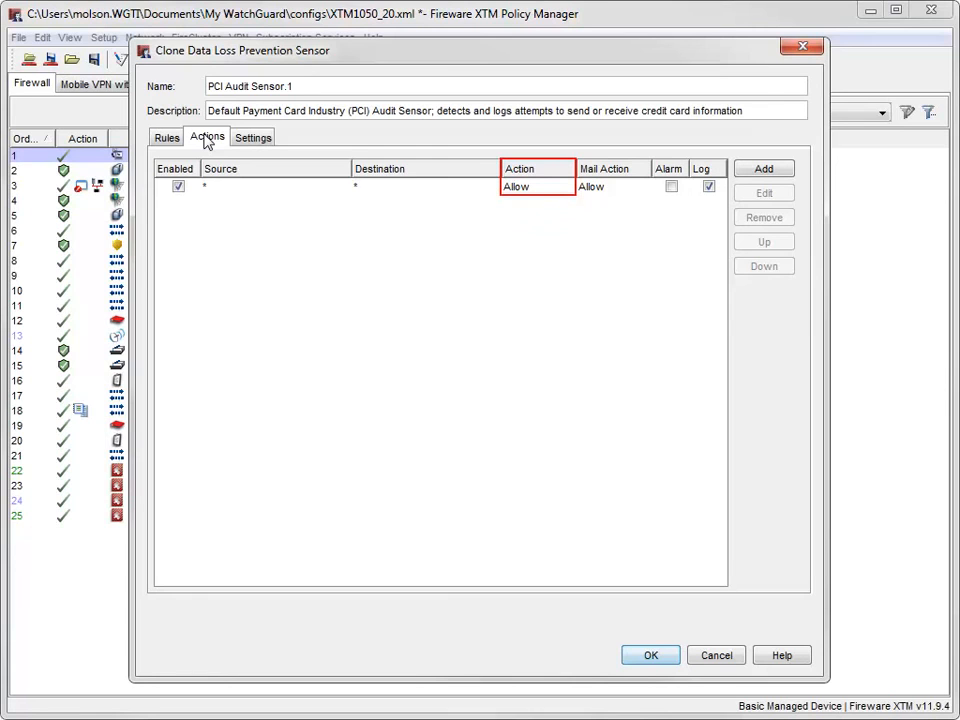
{"action": "left_click", "coordinate": [254, 140]}
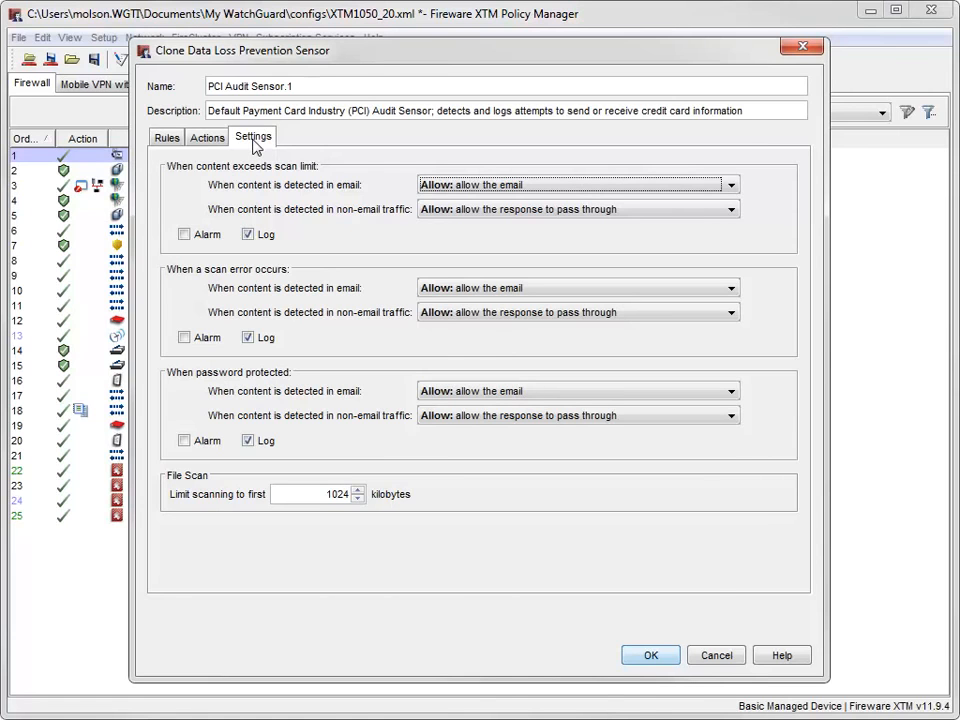
{"action": "left_click", "coordinate": [720, 655]}
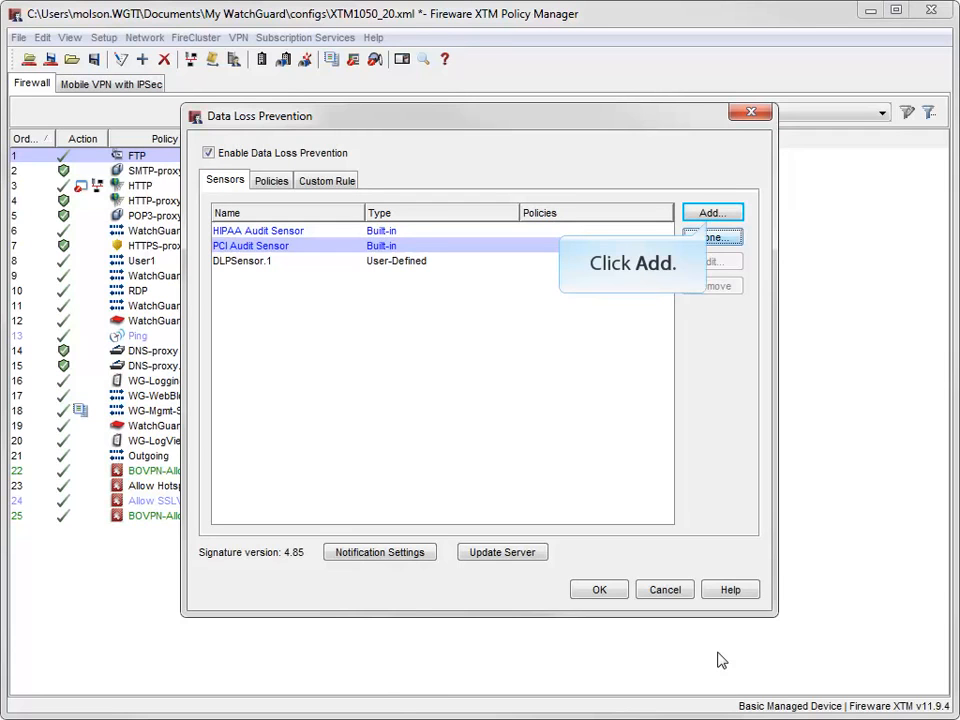
Step: Start a new Data Loss Prevention sensor named Confidential and continue to the policy selection
{"action": "left_click", "coordinate": [729, 214]}
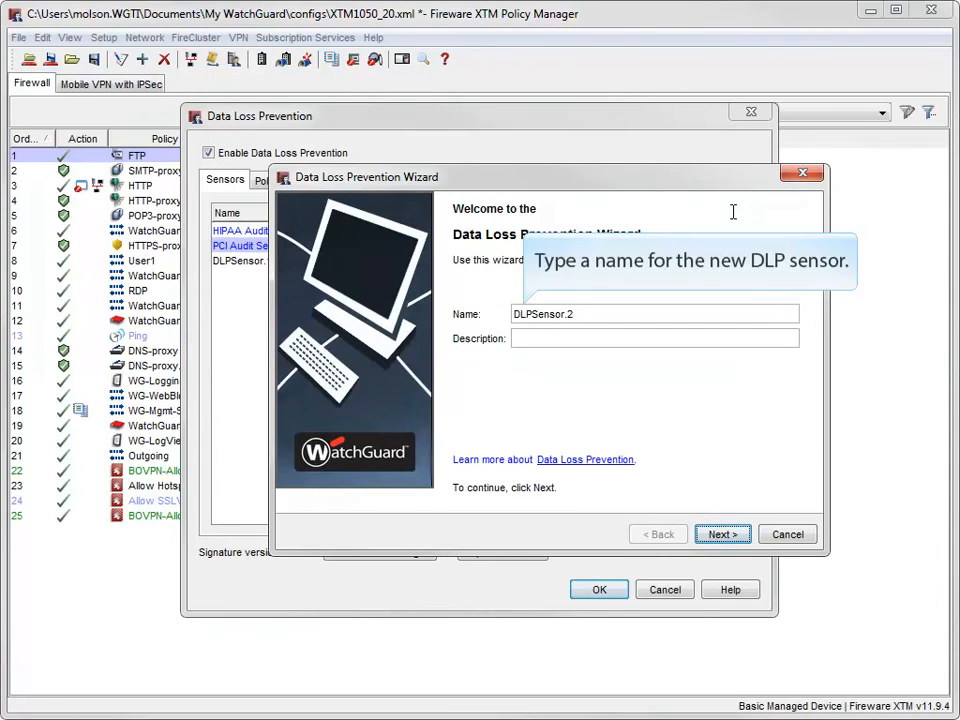
{"action": "left_click_drag", "start_coordinate": [598, 315], "coordinate": [523, 311]}
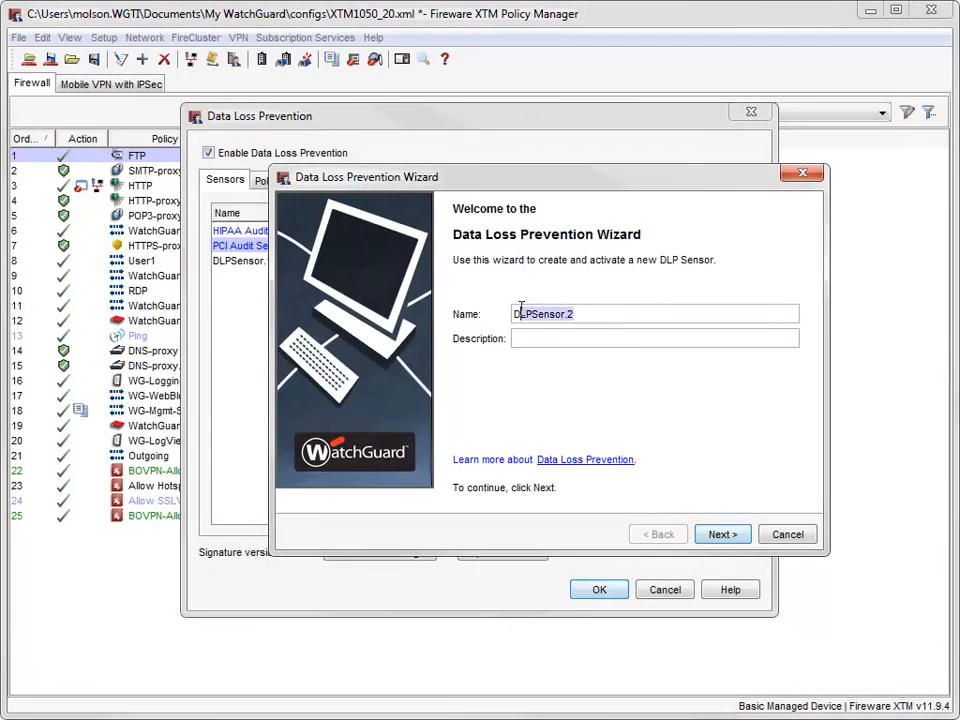
{"action": "type", "text": "Confidentia"}
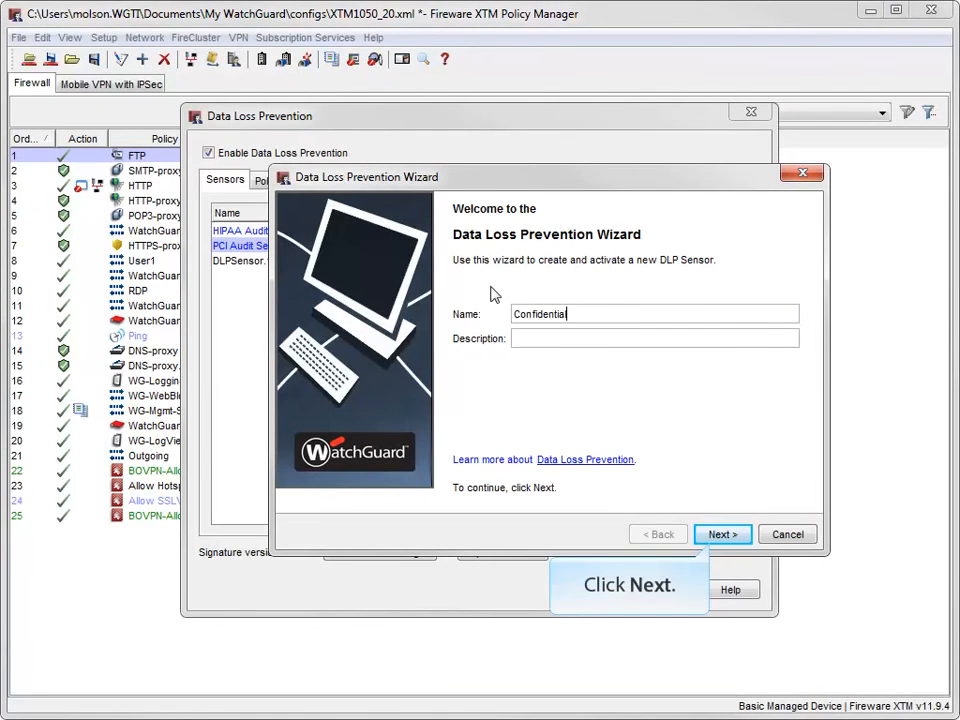
{"action": "type", "text": "l"}
{"action": "left_click", "coordinate": [714, 537]}
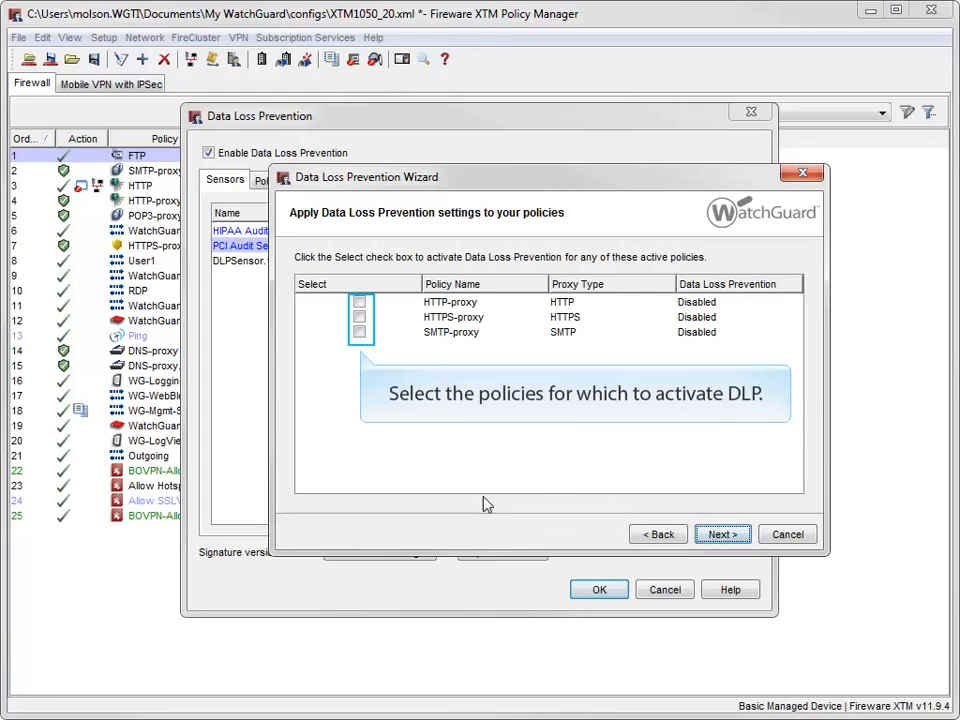
Step: Activate the sensor for the HTTP-proxy, HTTPS-proxy and SMTP-proxy policies and choose to create an additional FTP proxy policy
{"action": "left_click", "coordinate": [359, 302]}
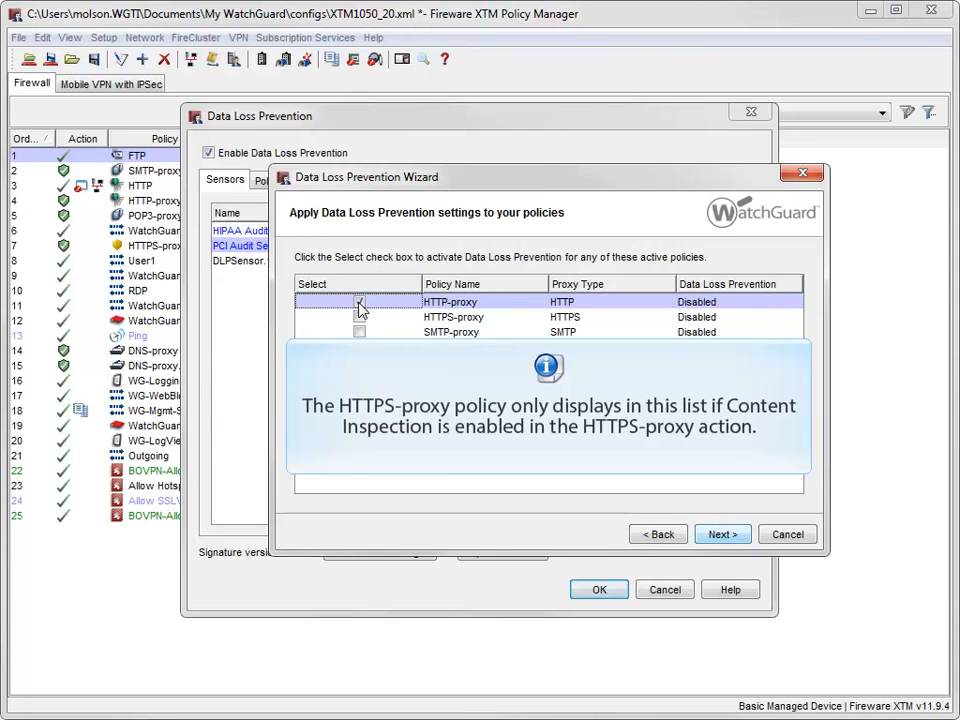
{"action": "left_click", "coordinate": [359, 317]}
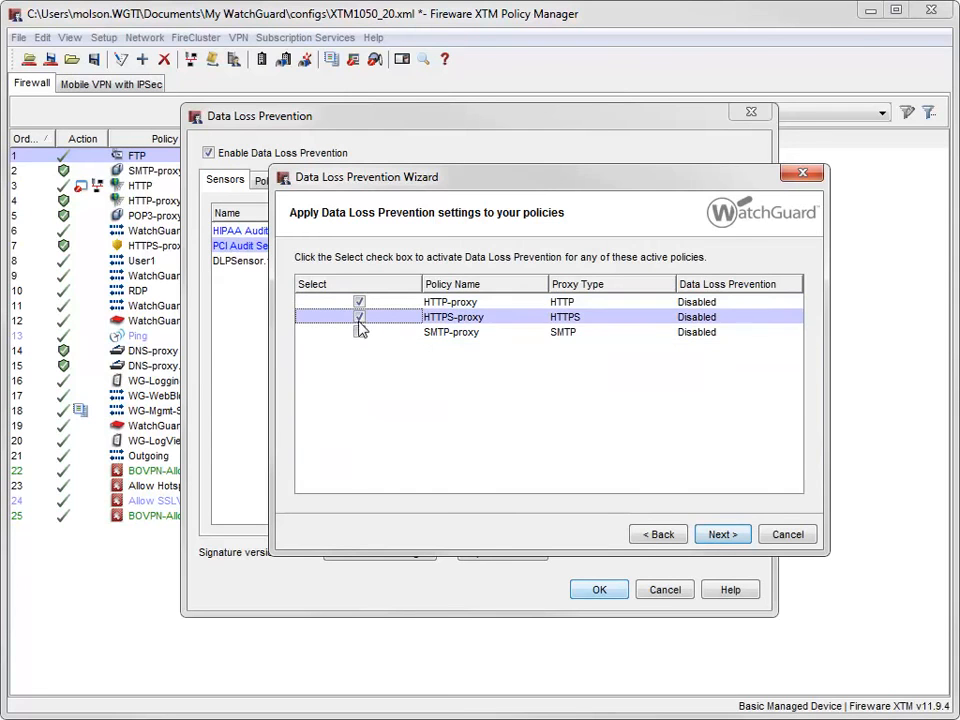
{"action": "left_click", "coordinate": [359, 333]}
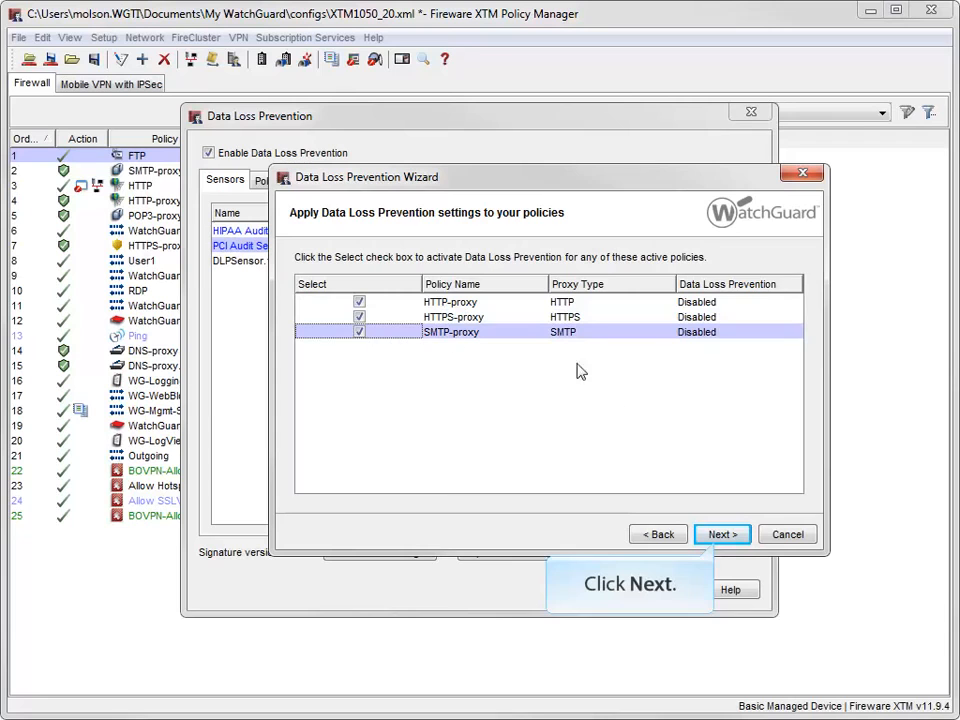
{"action": "left_click", "coordinate": [705, 537]}
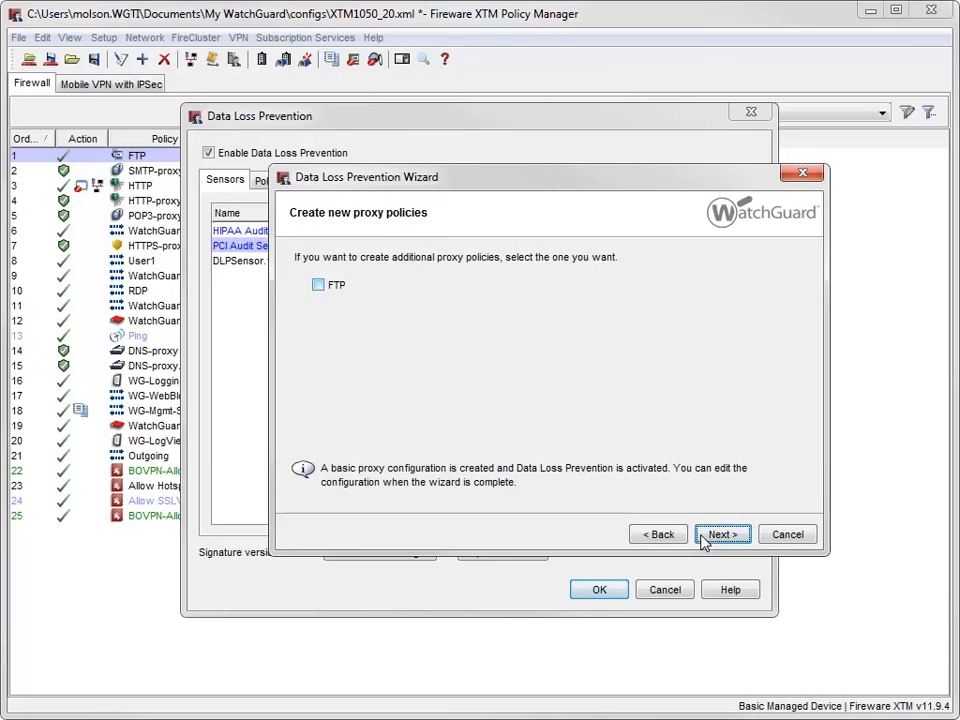
{"action": "left_click", "coordinate": [319, 285]}
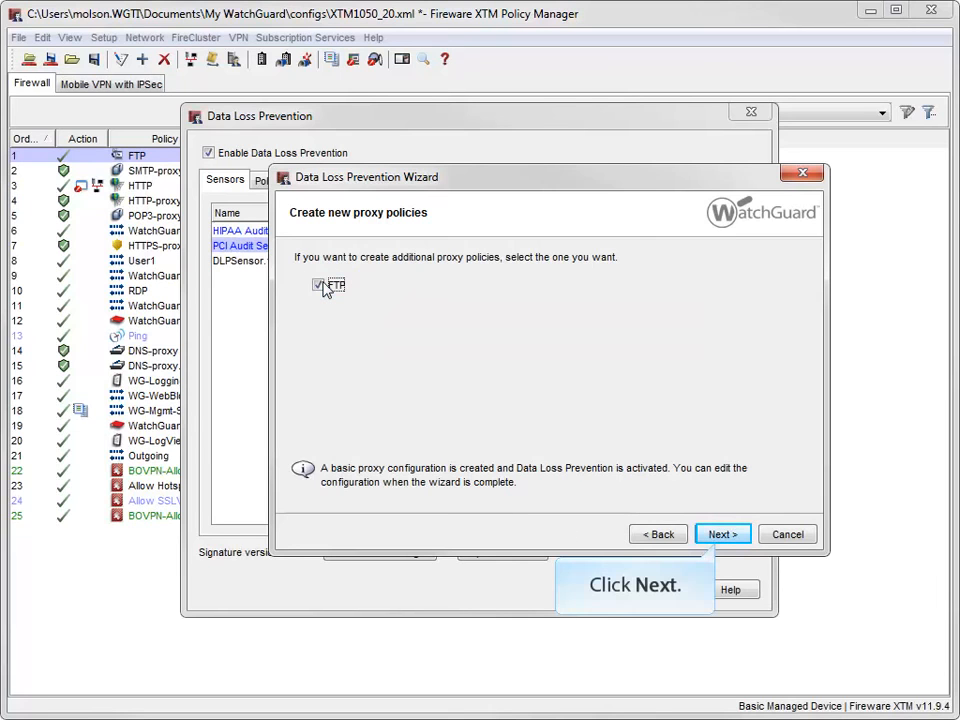
{"action": "left_click", "coordinate": [720, 533]}
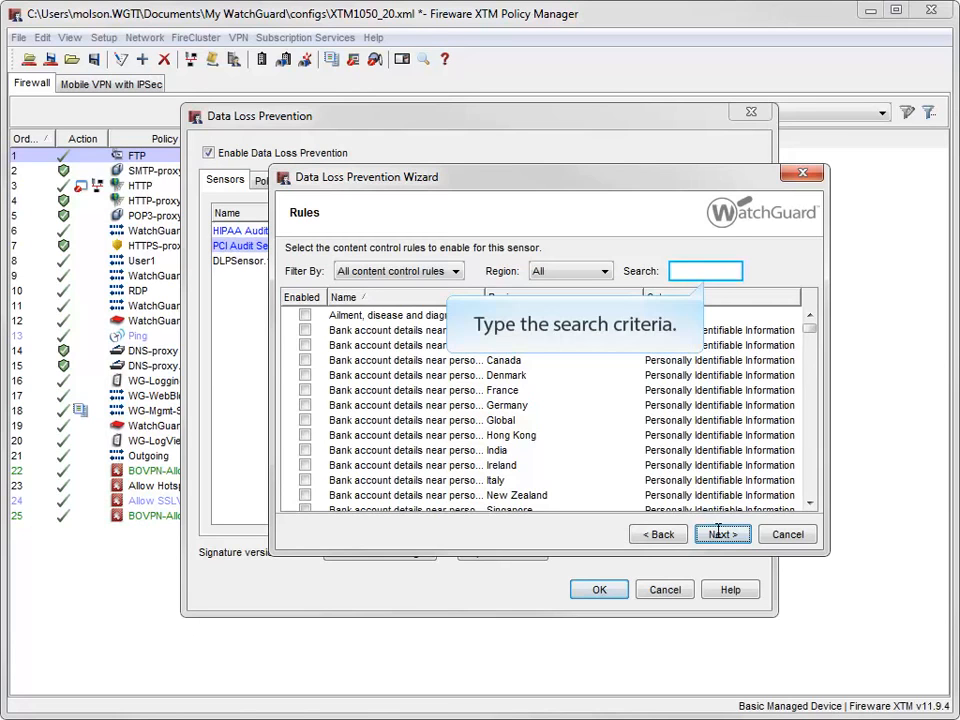
Step: Search the content control rules for Confidential and enable the Confidential document markers rule for the USA region
{"action": "left_click", "coordinate": [709, 275]}
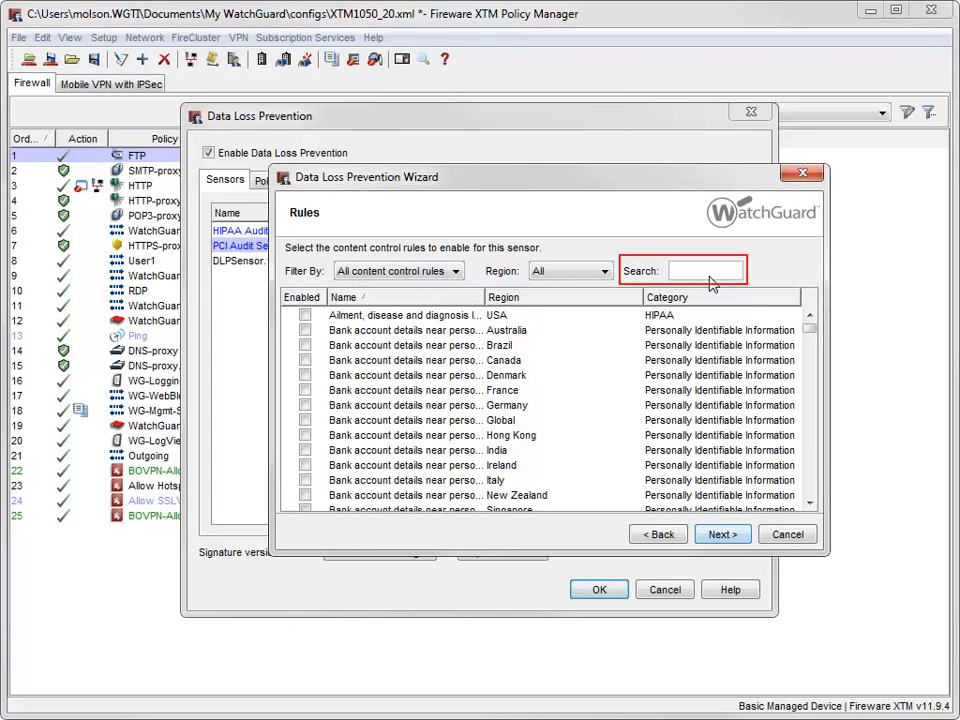
{"action": "type", "text": "Confidential"}
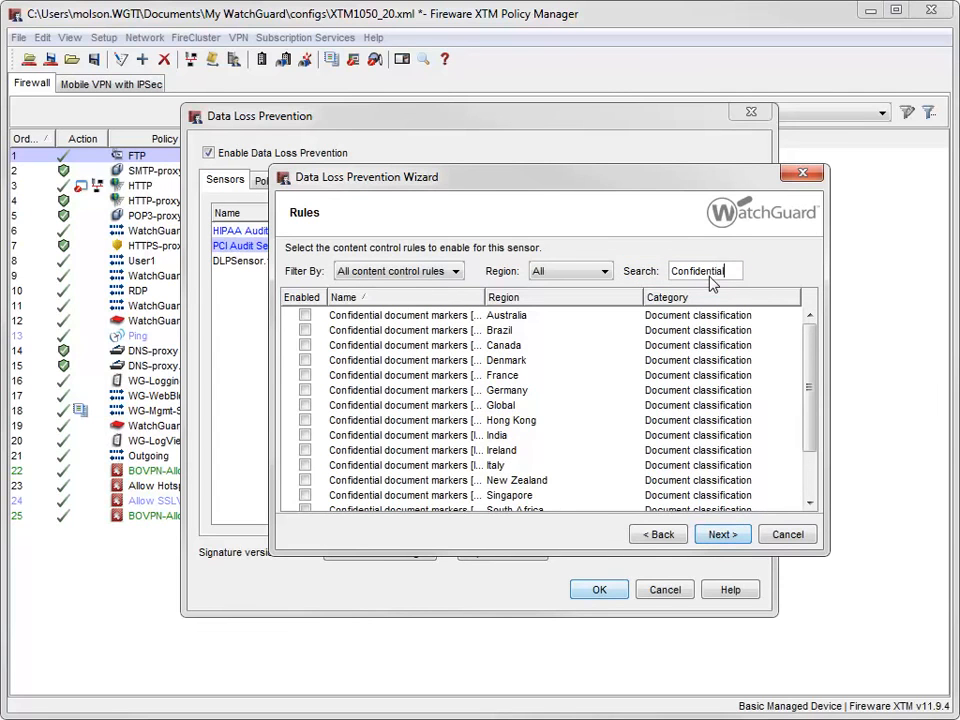
{"action": "scroll", "coordinate": [572, 400], "scroll_direction": "down", "scroll_amount": 2}
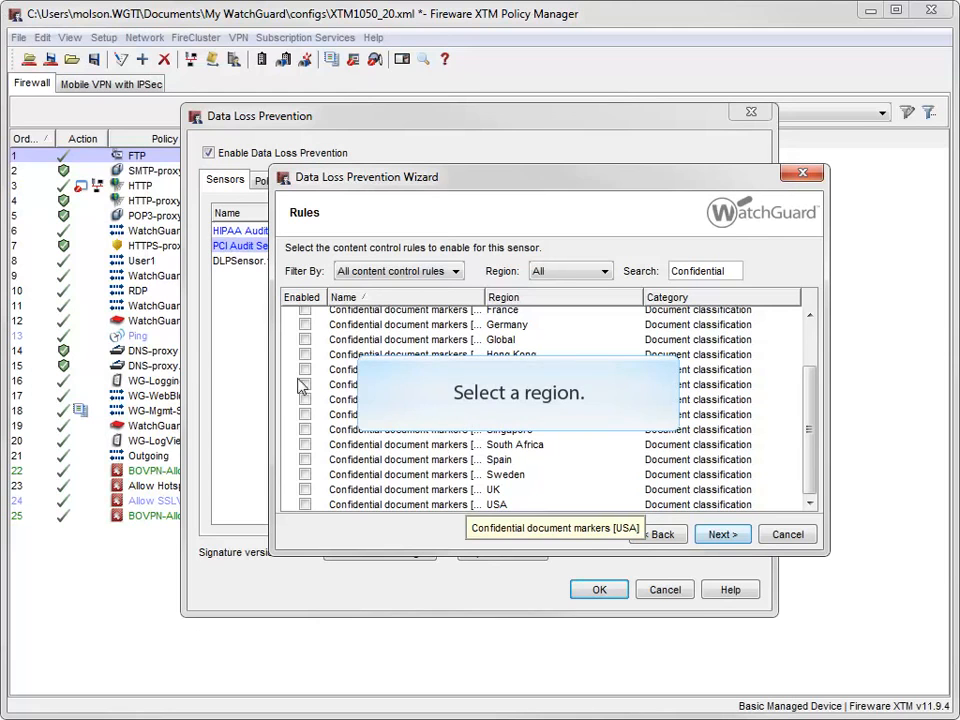
{"action": "left_click", "coordinate": [305, 505]}
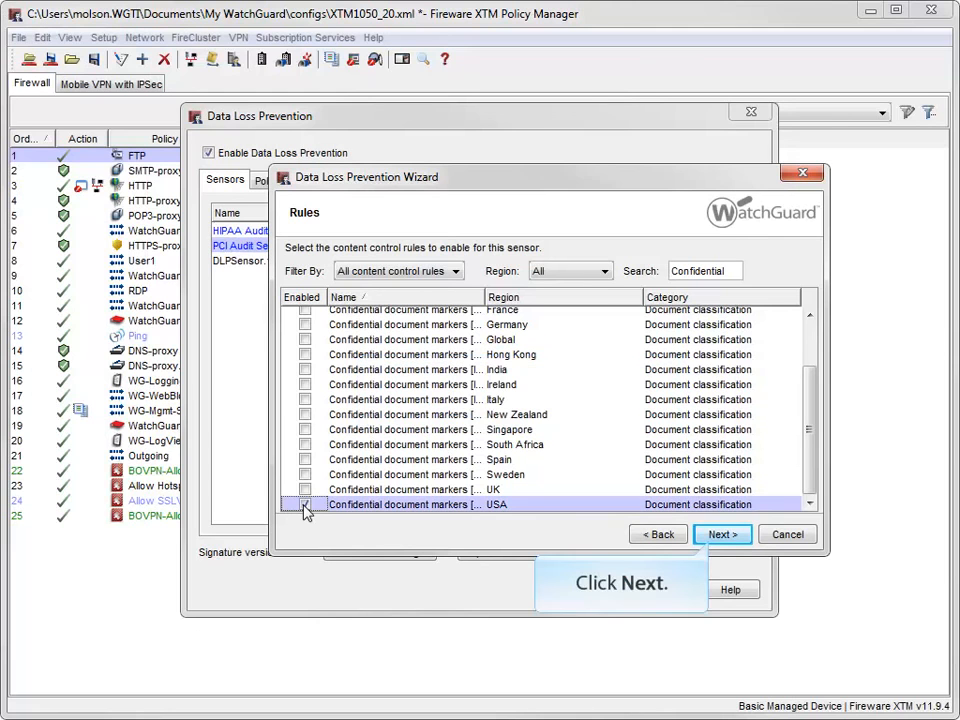
{"action": "left_click", "coordinate": [715, 538]}
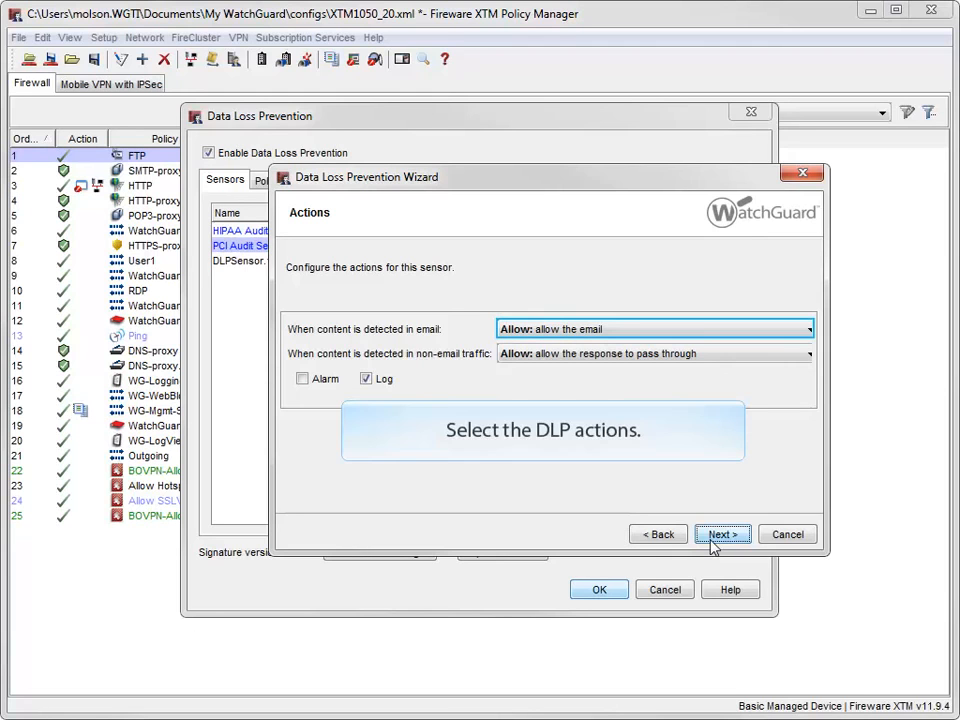
Step: Set the sensor's action to Drop for both email and non-email traffic and finish creating the sensor
{"action": "left_click", "coordinate": [810, 330]}
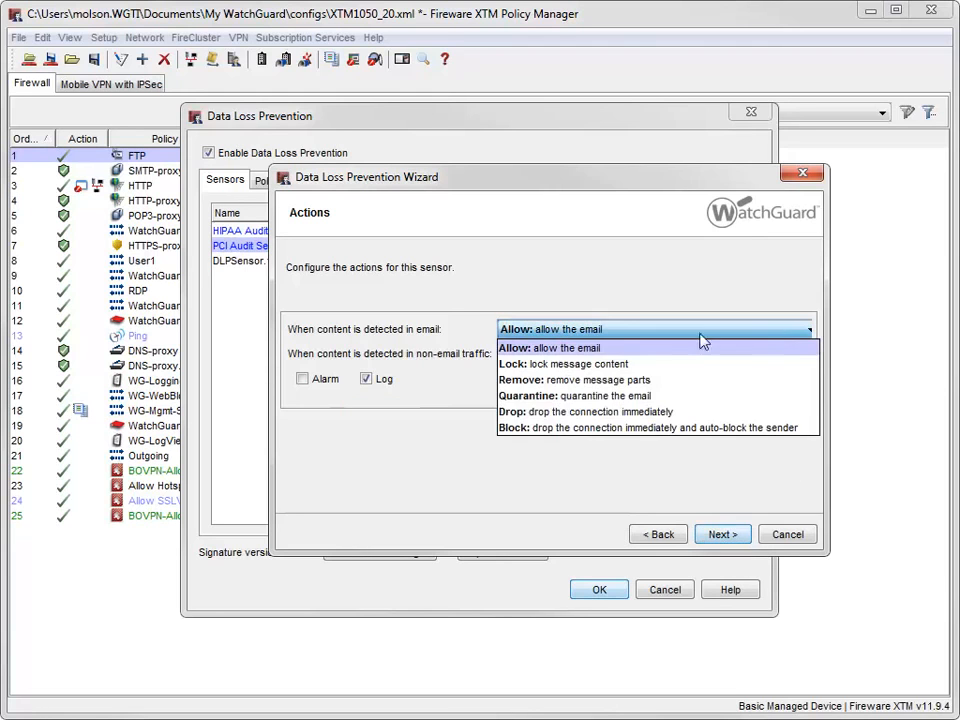
{"action": "left_click", "coordinate": [513, 412]}
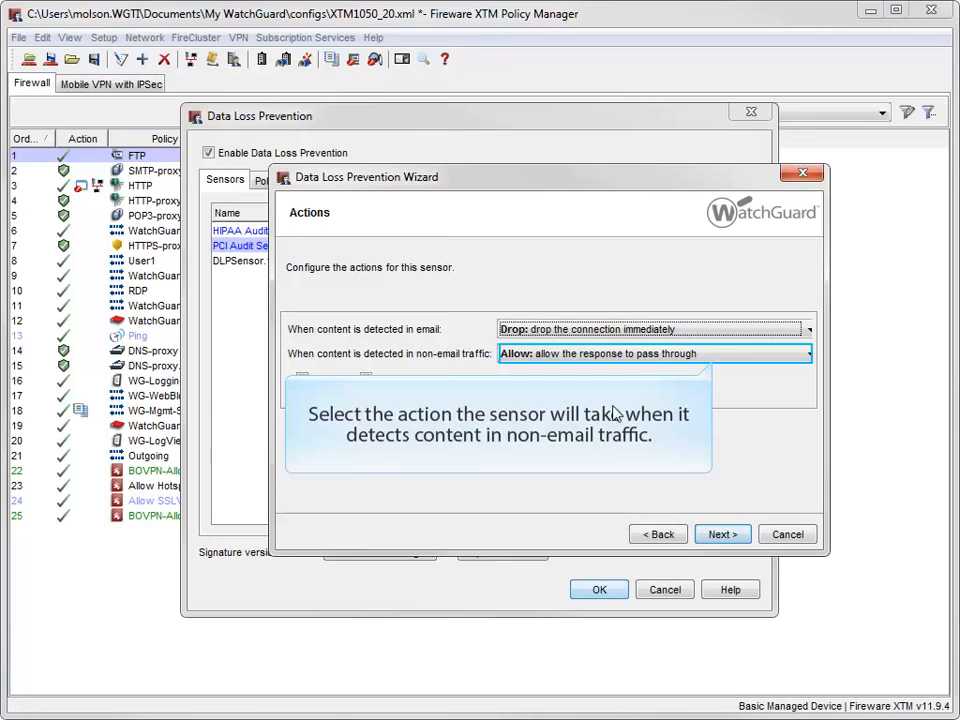
{"action": "left_click", "coordinate": [800, 354]}
{"action": "left_click", "coordinate": [511, 388]}
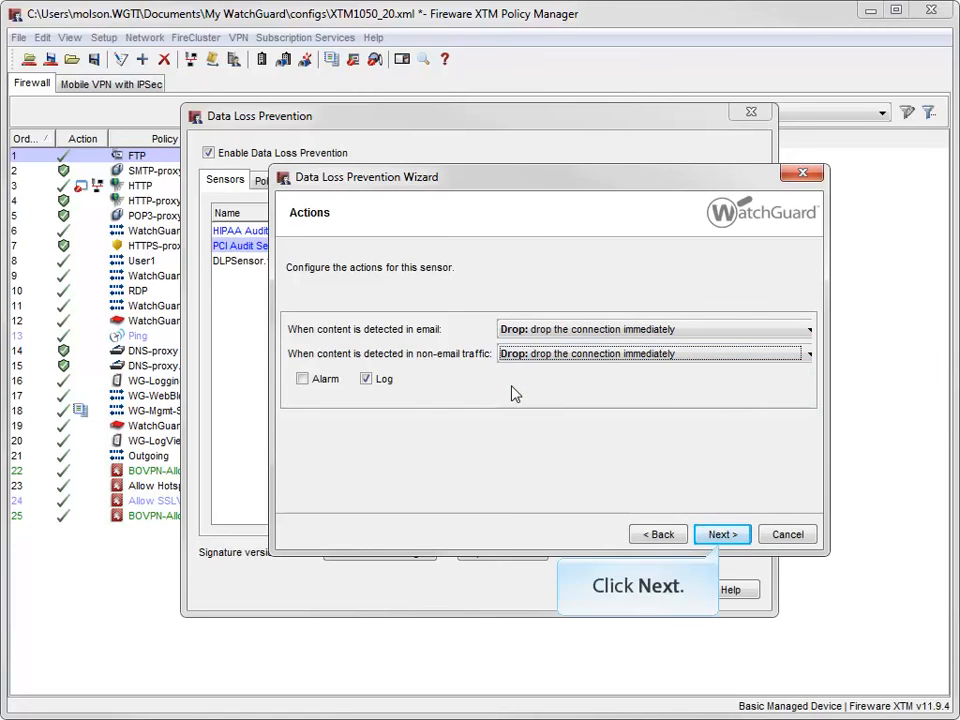
{"action": "left_click", "coordinate": [724, 538]}
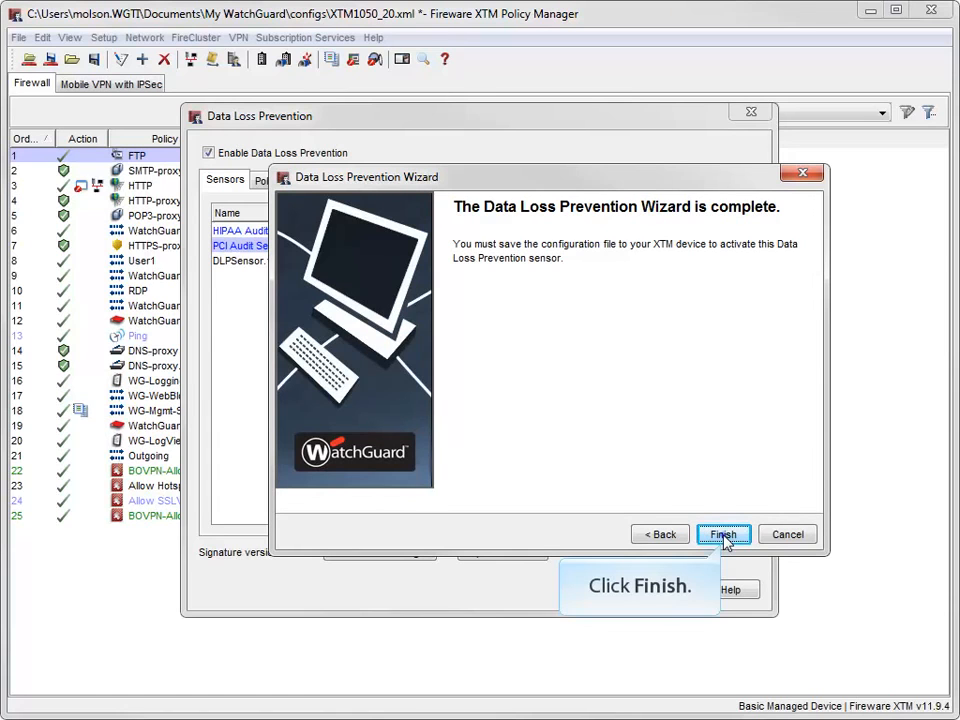
{"action": "left_click", "coordinate": [724, 536]}
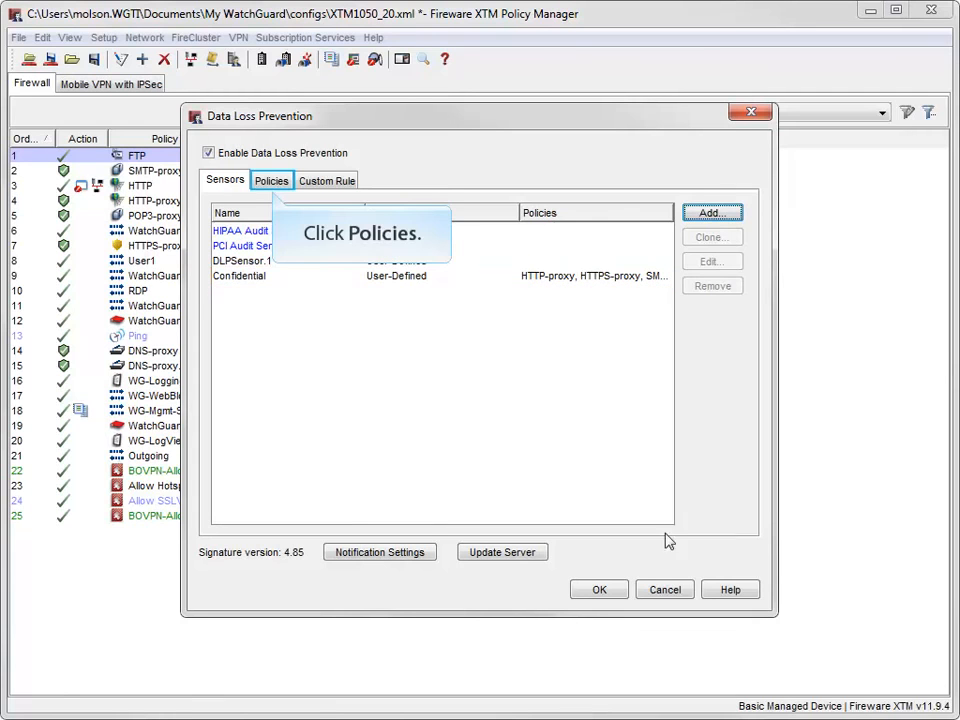
Step: Assign the PCI Audit Sensor to the HTTP-proxy policy and apply the settings with automatic signature updates enabled
{"action": "left_click", "coordinate": [274, 182]}
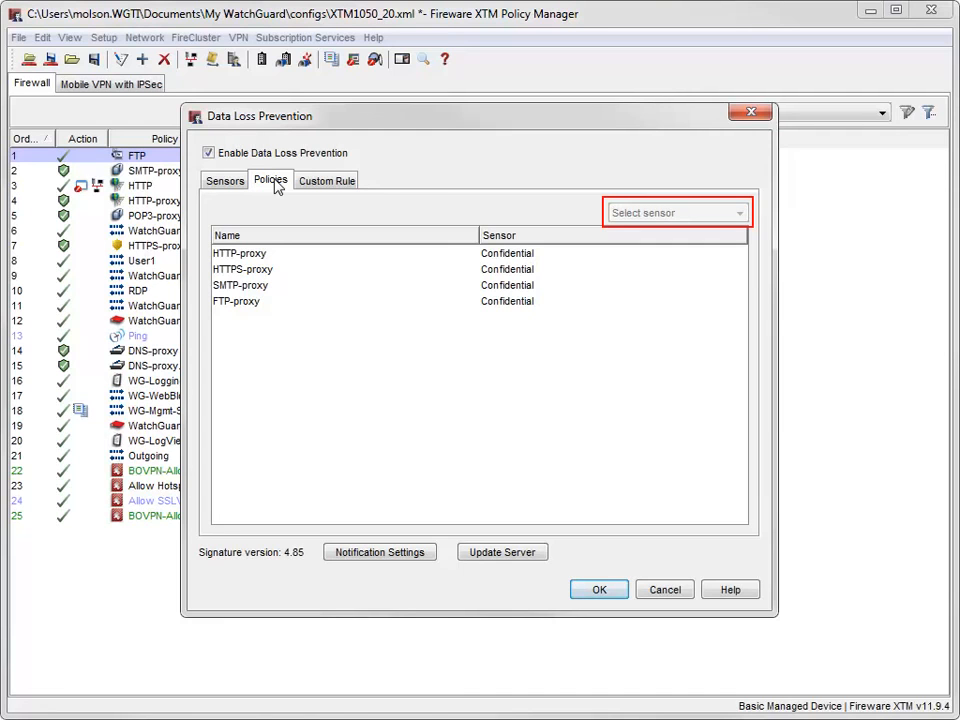
{"action": "left_click", "coordinate": [255, 258]}
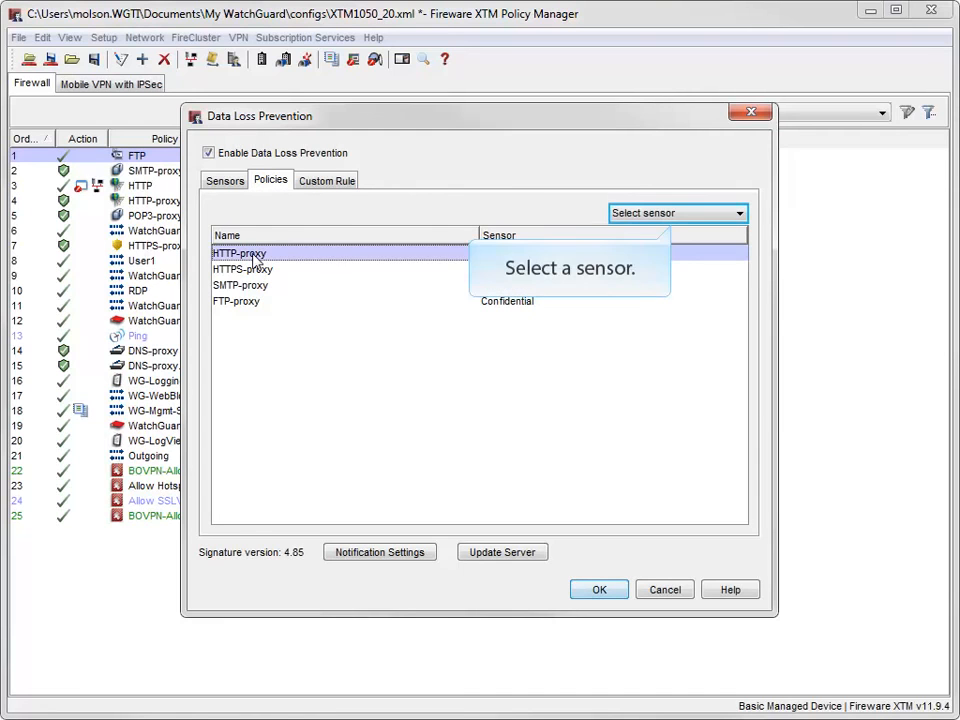
{"action": "left_click", "coordinate": [686, 213]}
{"action": "left_click", "coordinate": [672, 280]}
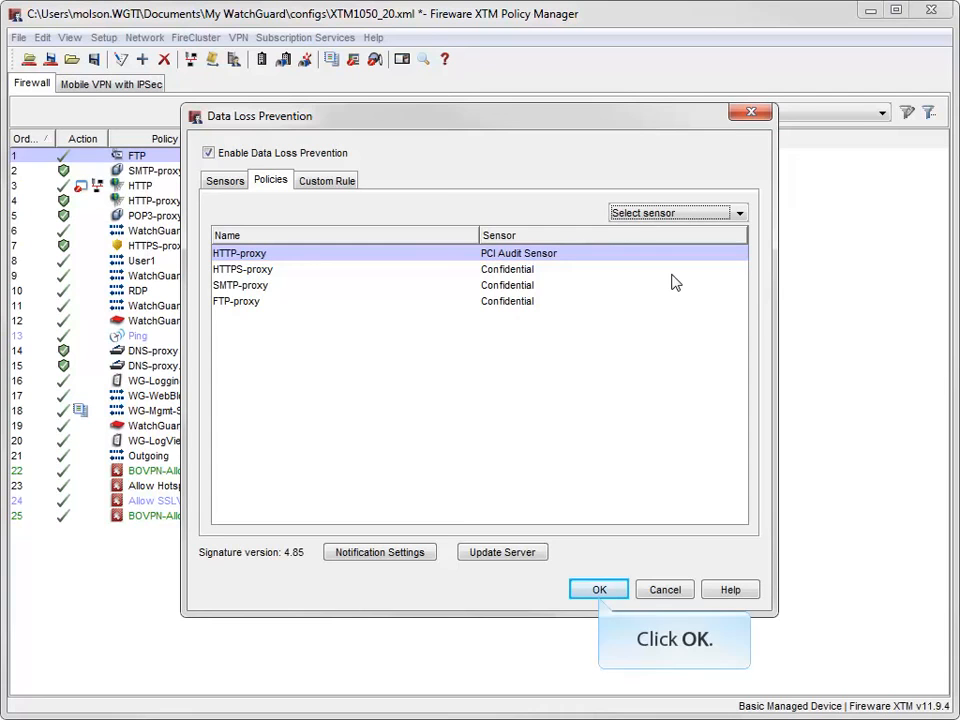
{"action": "left_click", "coordinate": [600, 596]}
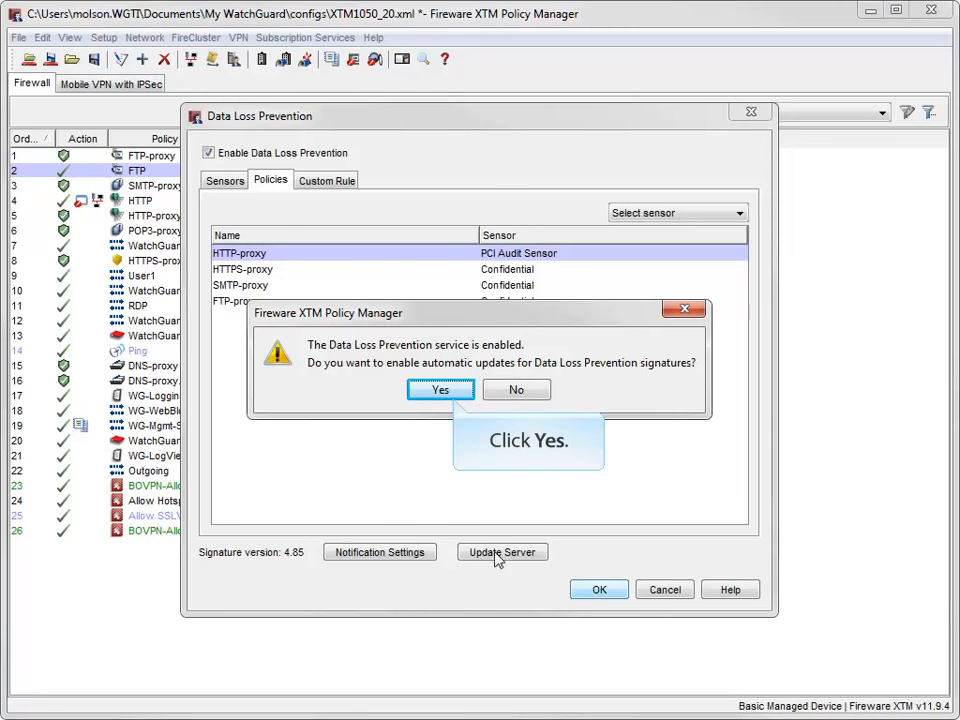
{"action": "left_click", "coordinate": [452, 393]}
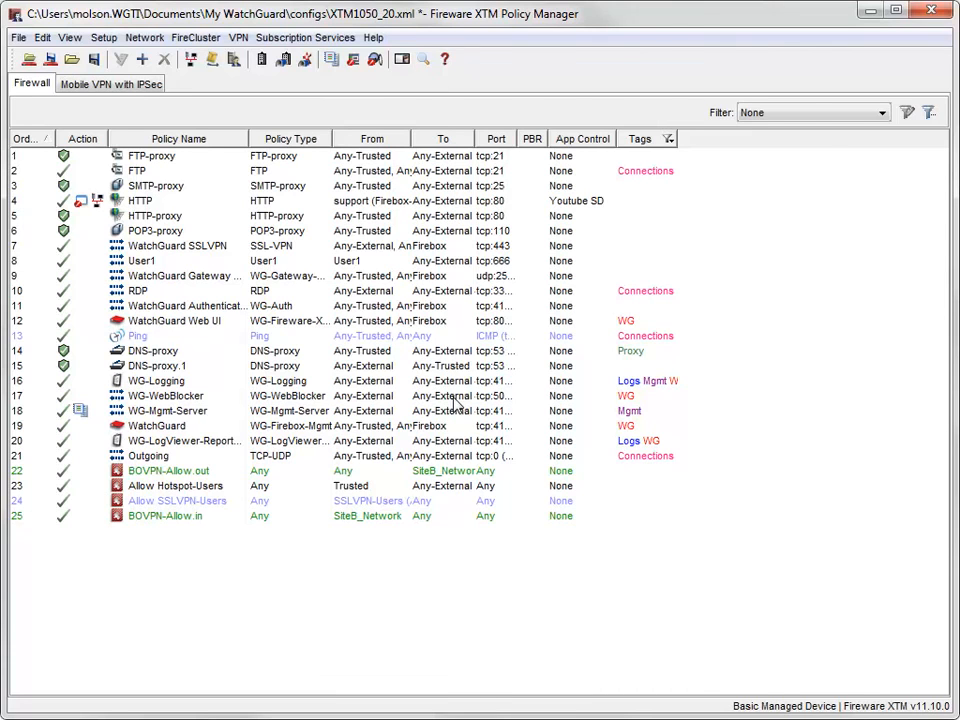
Step: Define a custom Data Loss Prevention rule named Internal Custom Rule with the phrase Internal Use Only
{"action": "left_click", "coordinate": [275, 40]}
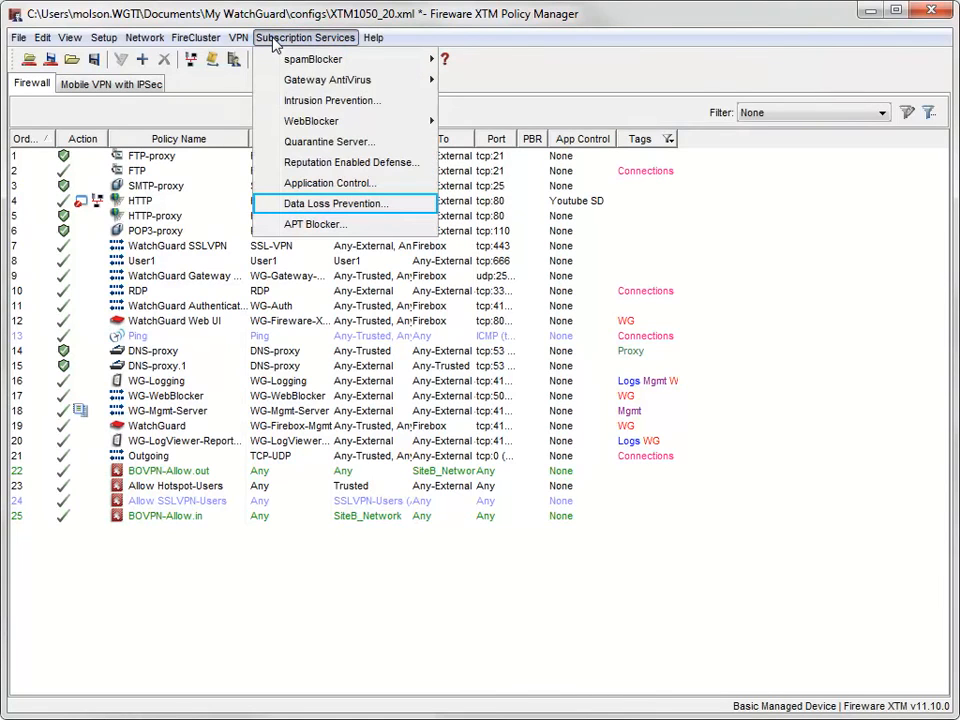
{"action": "left_click", "coordinate": [281, 204]}
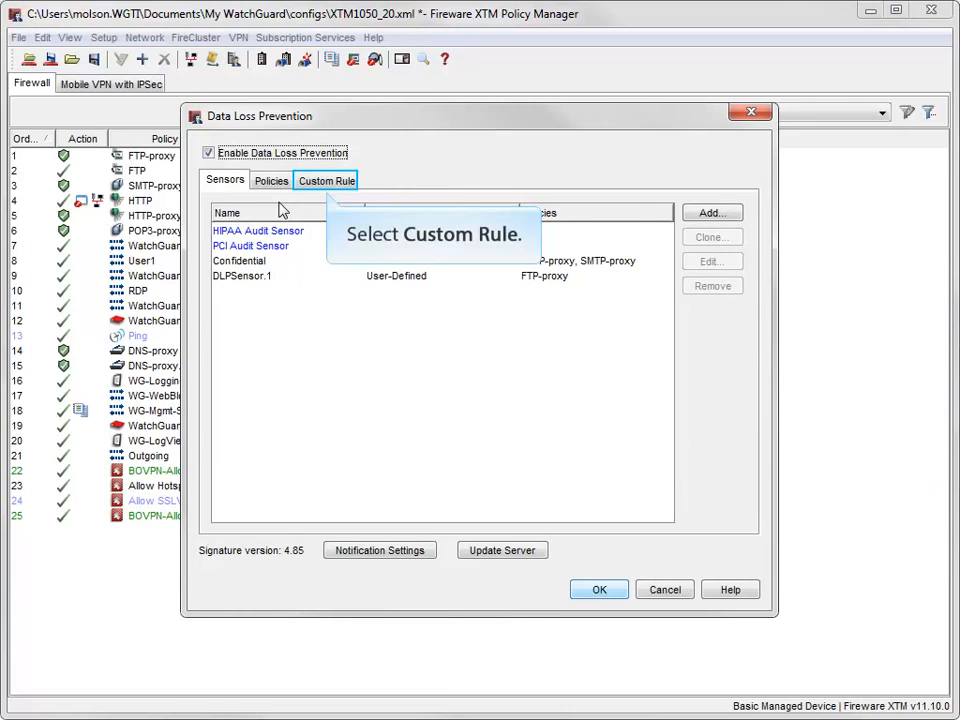
{"action": "left_click", "coordinate": [306, 183]}
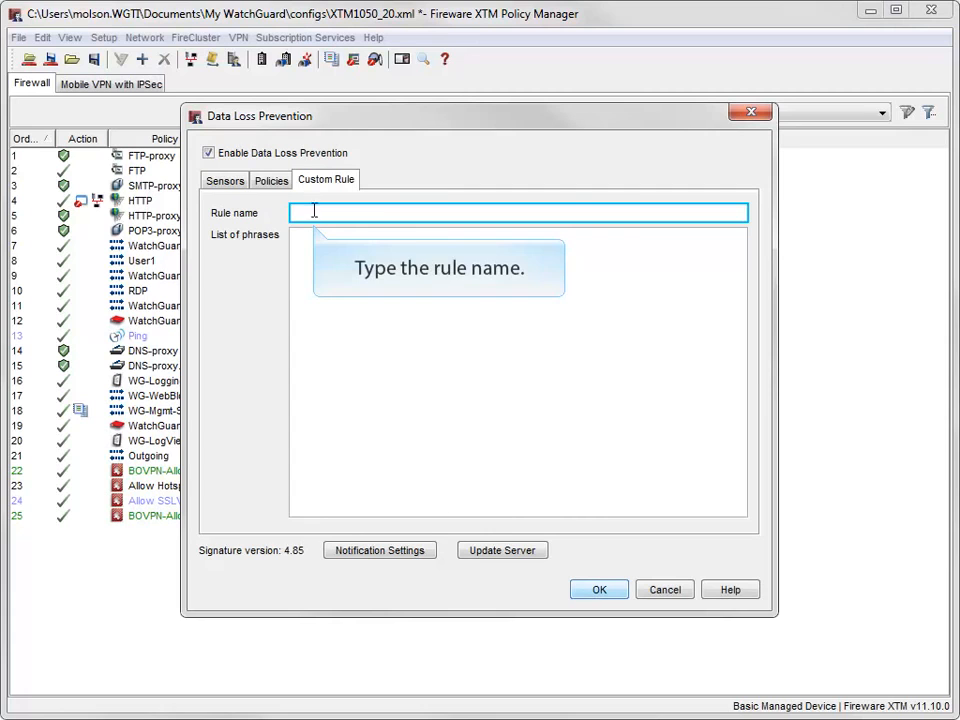
{"action": "type", "text": "Internal Custom Rule"}
{"action": "key", "text": "Tab"}
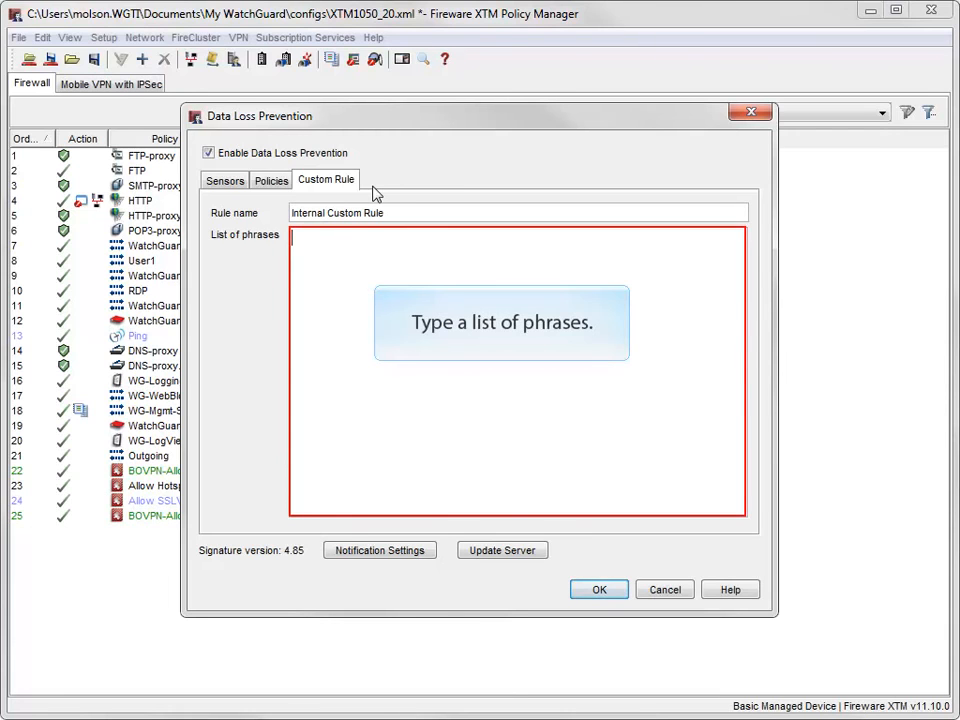
{"action": "type", "text": "Internal Use Only"}
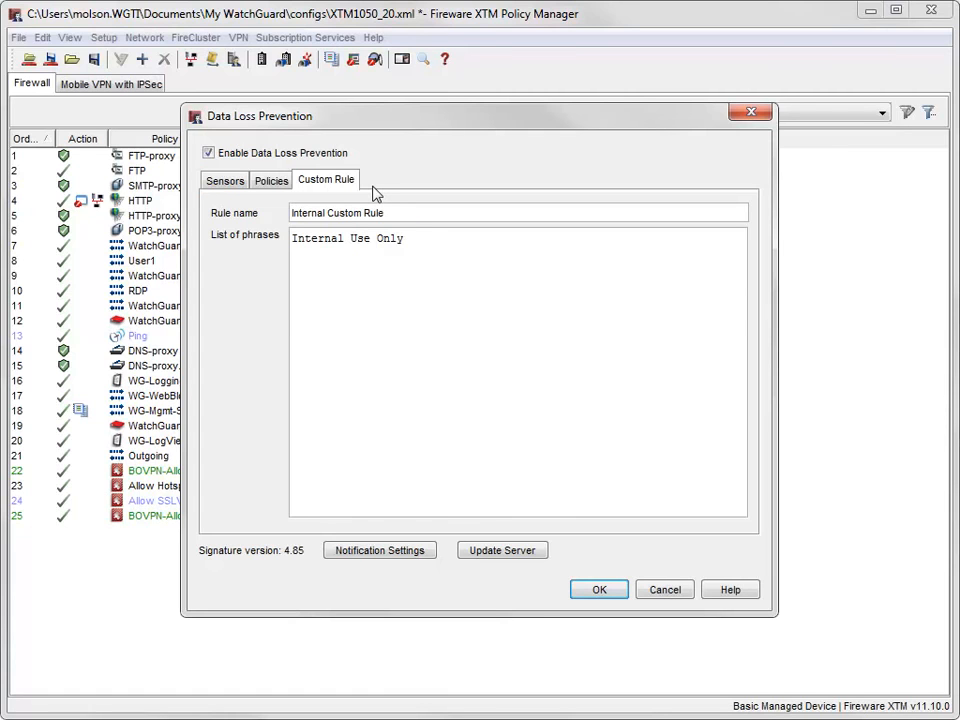
Step: Edit the Confidential sensor, search its content control rules for int and enable Internal Custom Rule
{"action": "left_click", "coordinate": [221, 190]}
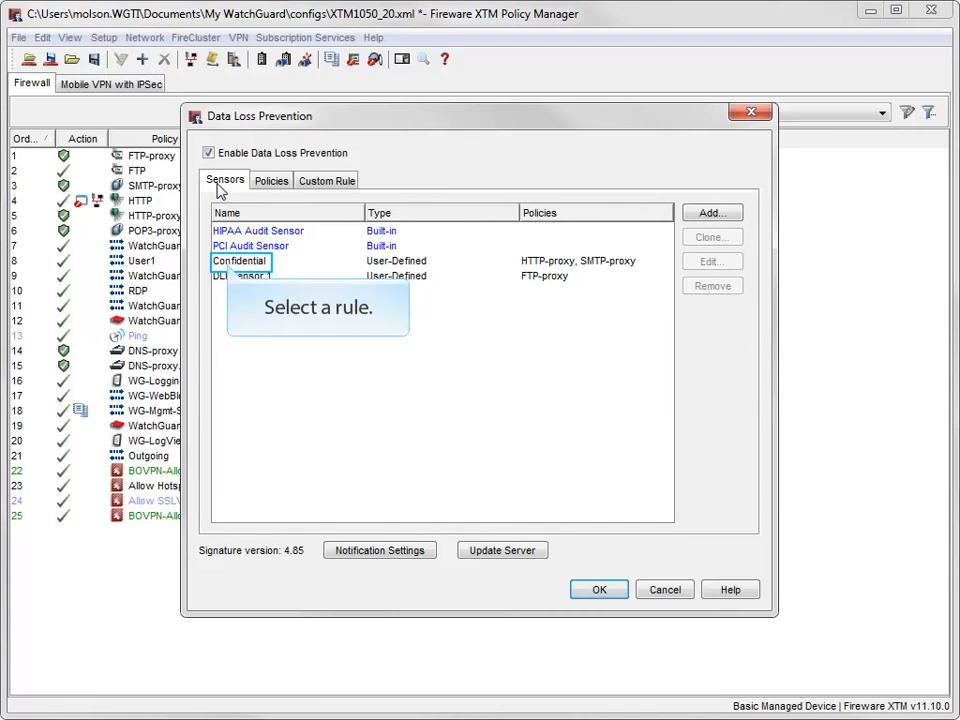
{"action": "left_click", "coordinate": [228, 262]}
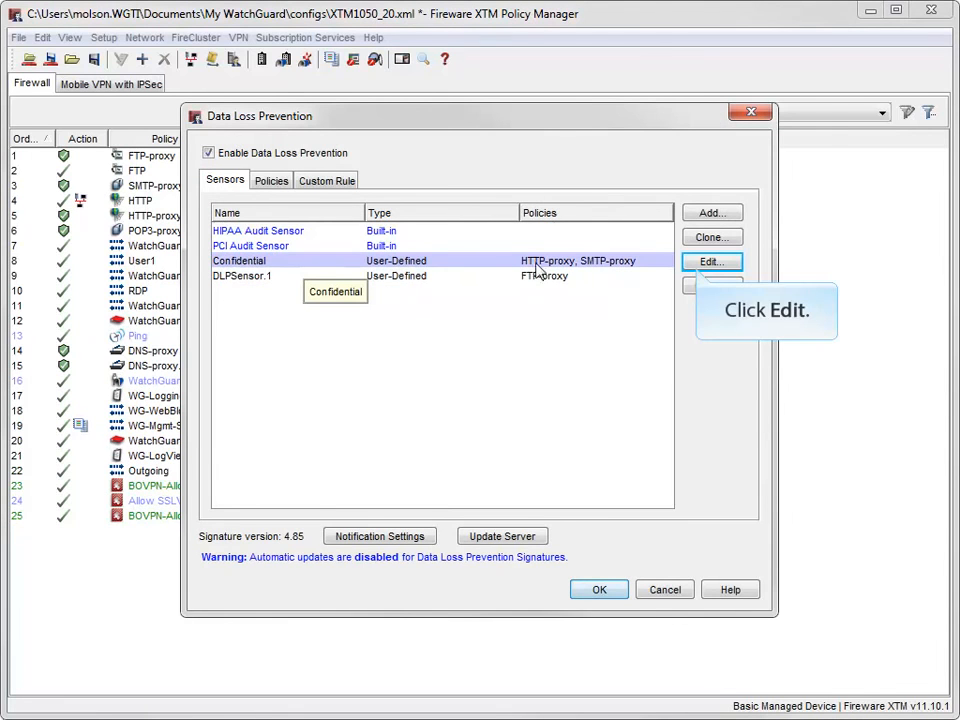
{"action": "left_click", "coordinate": [700, 266]}
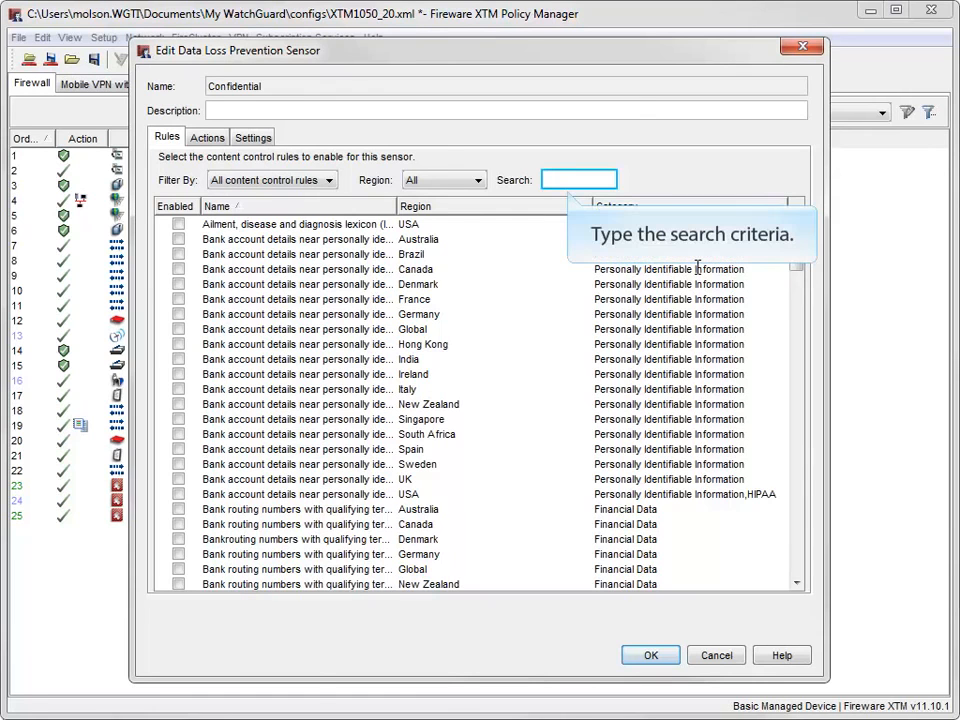
{"action": "left_click", "coordinate": [550, 178]}
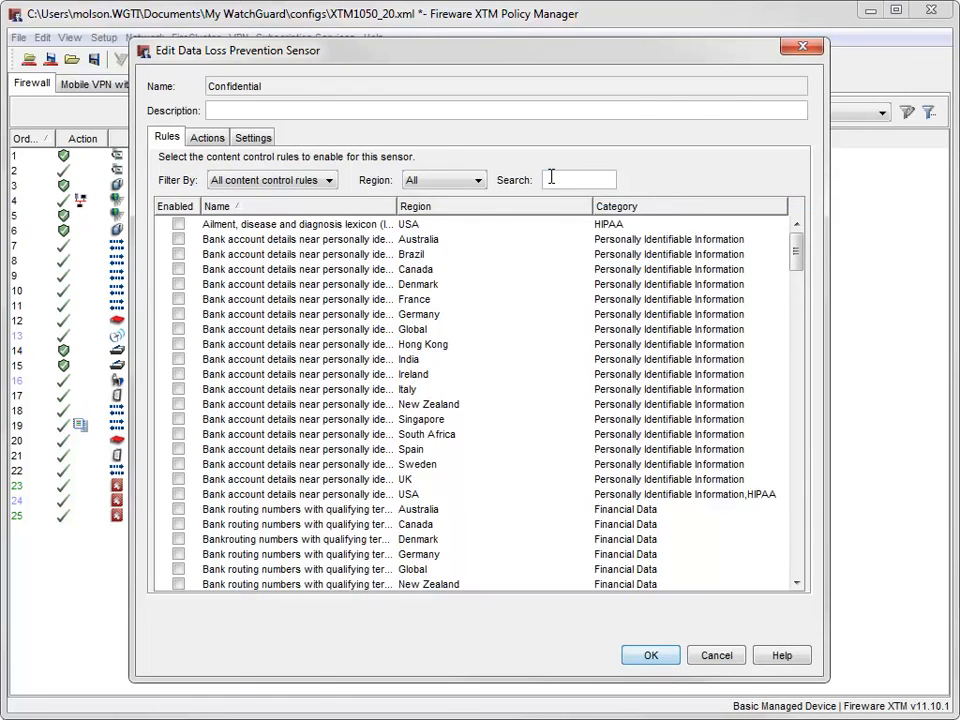
{"action": "type", "text": "int"}
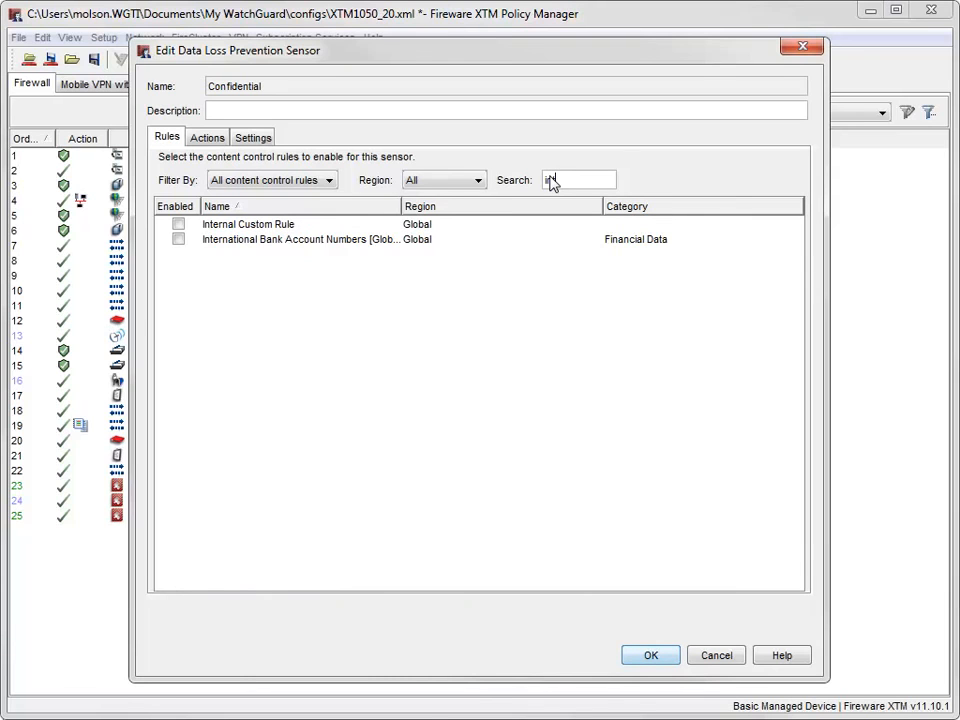
{"action": "left_click", "coordinate": [178, 224]}
{"action": "type", "text": "t"}
Step: Clear the rule search, filter the list to Enabled Rules, and save the sensor and the Data Loss Prevention settings
{"action": "left_click_drag", "start_coordinate": [590, 175], "coordinate": [531, 175]}
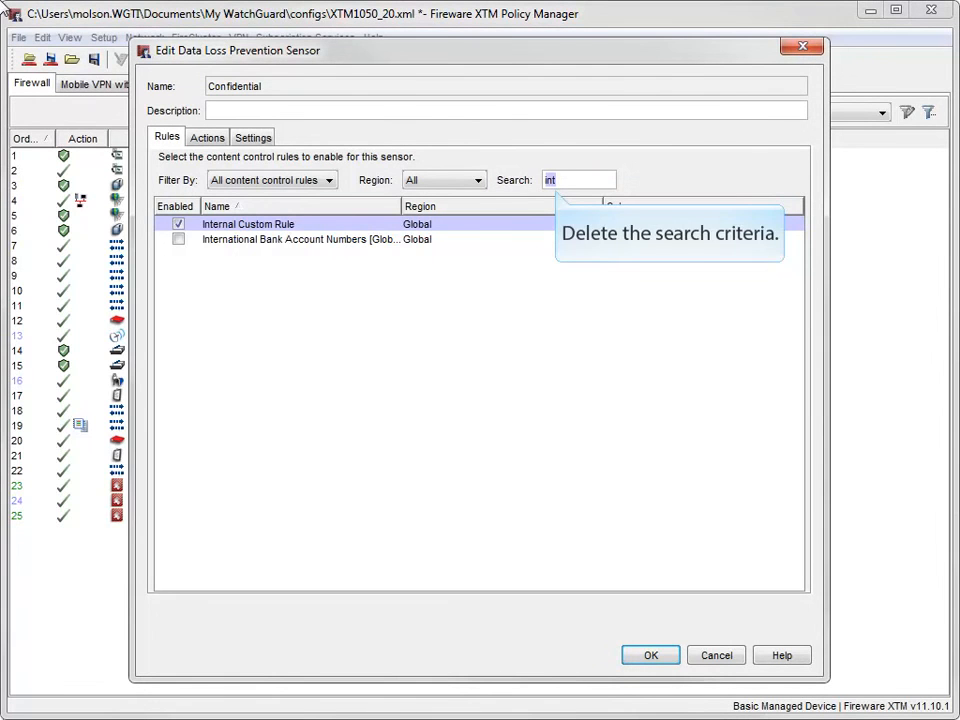
{"action": "key", "text": "BackSpace"}
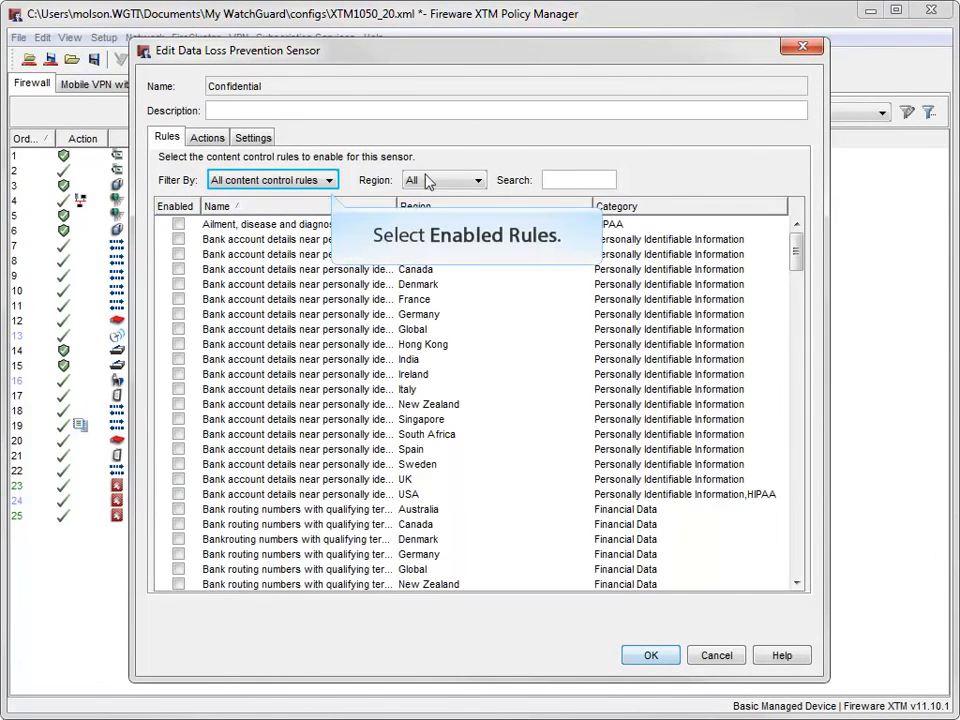
{"action": "left_click", "coordinate": [329, 180]}
{"action": "left_click", "coordinate": [243, 212]}
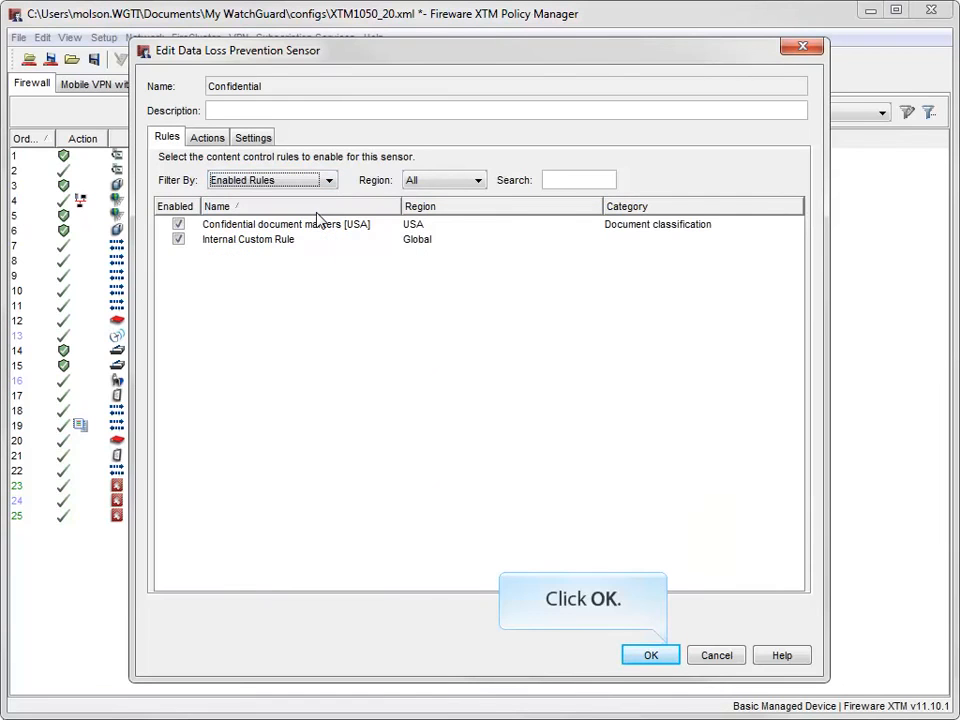
{"action": "left_click", "coordinate": [667, 654]}
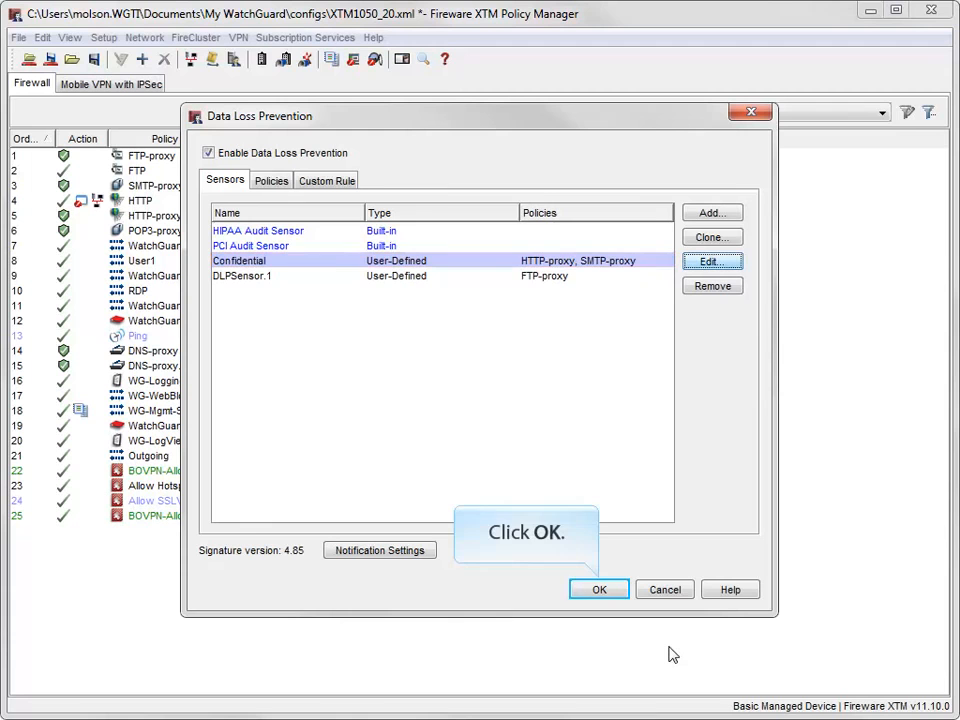
{"action": "left_click", "coordinate": [599, 588]}
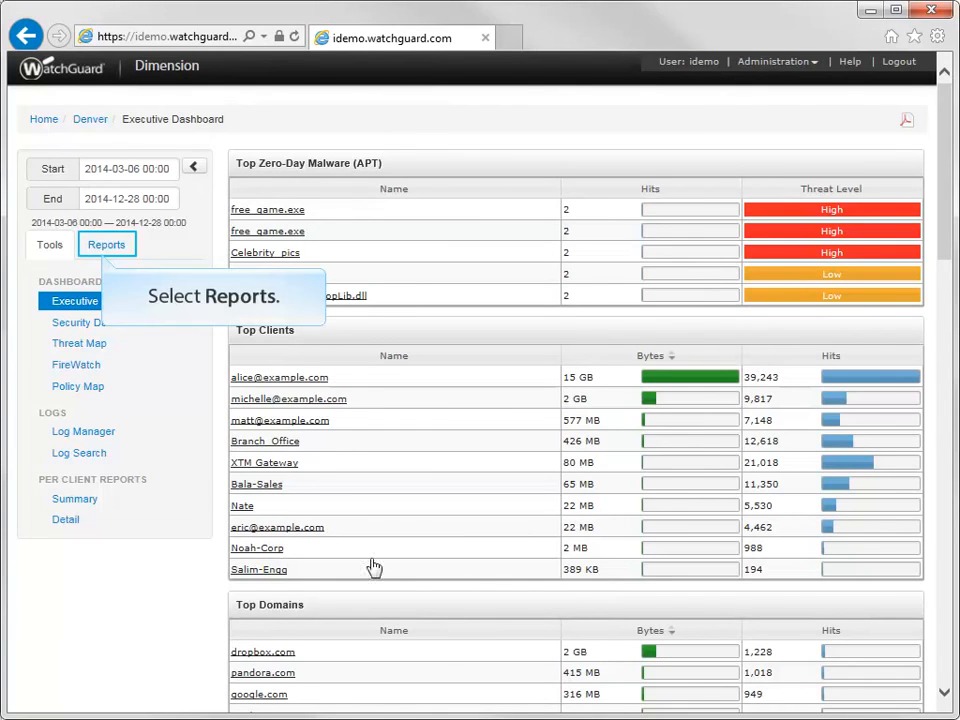
Step: In WatchGuard Dimension, open the Data Loss Violations (DLP) report from the services reports for the Denver device
{"action": "left_click", "coordinate": [108, 246]}
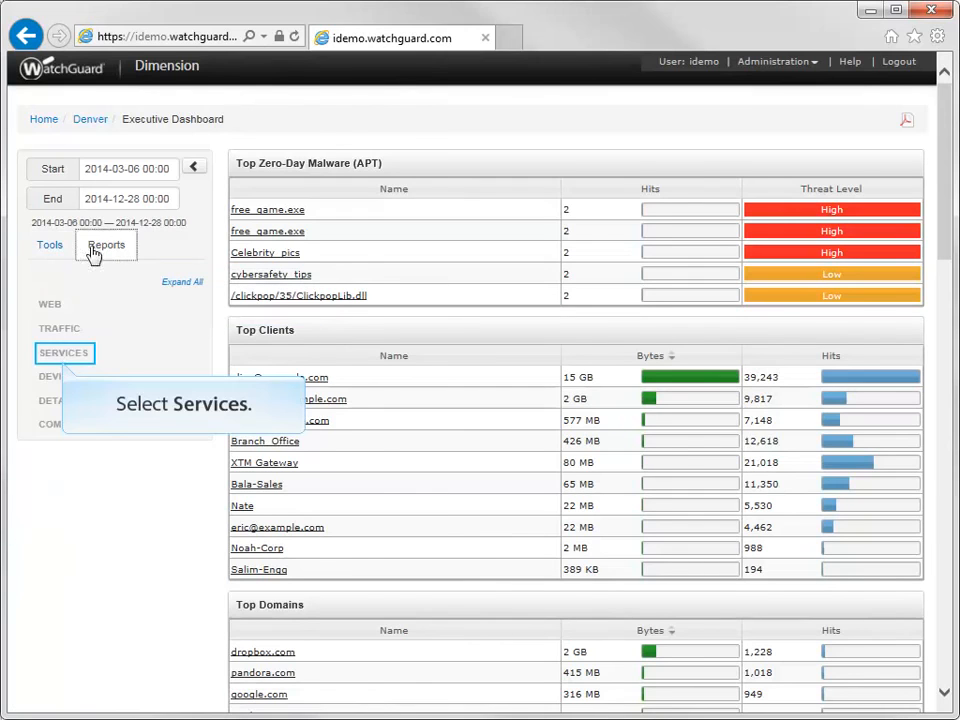
{"action": "left_click", "coordinate": [70, 356]}
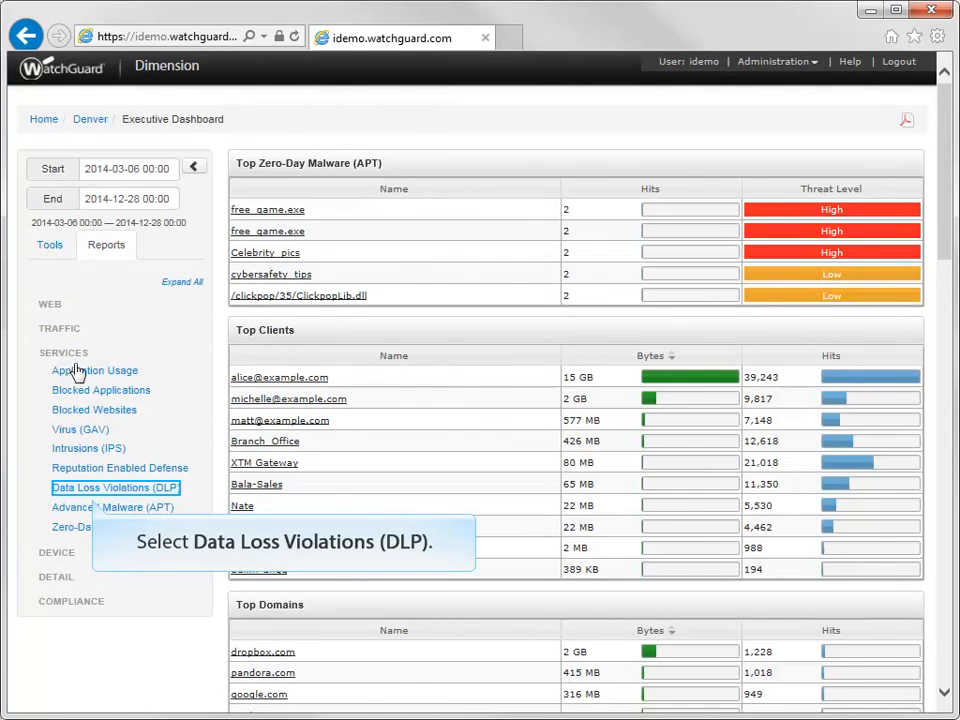
{"action": "left_click", "coordinate": [80, 489]}
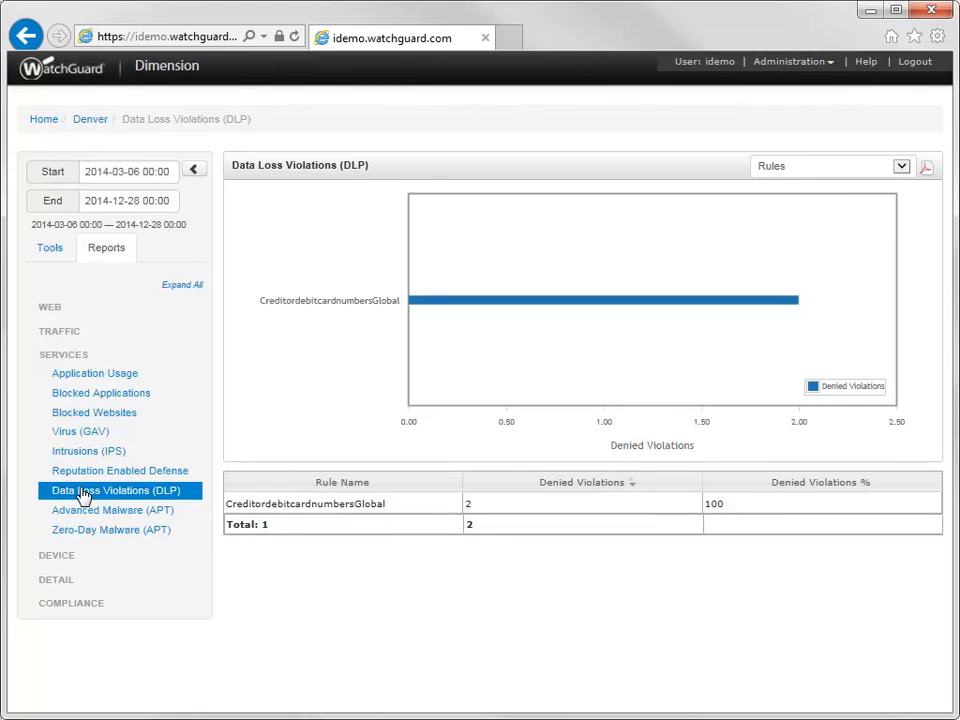
Step: View the Data Loss Violations report by Activity, by Sender/Source and by Recipient/Destination
{"action": "left_click", "coordinate": [904, 167]}
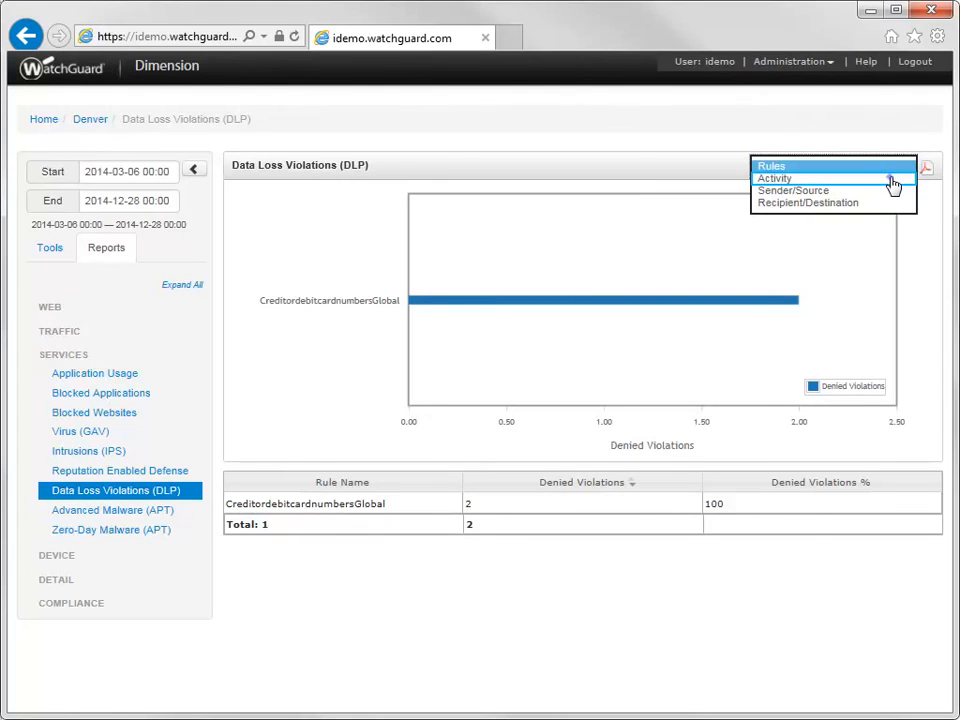
{"action": "left_click", "coordinate": [894, 180]}
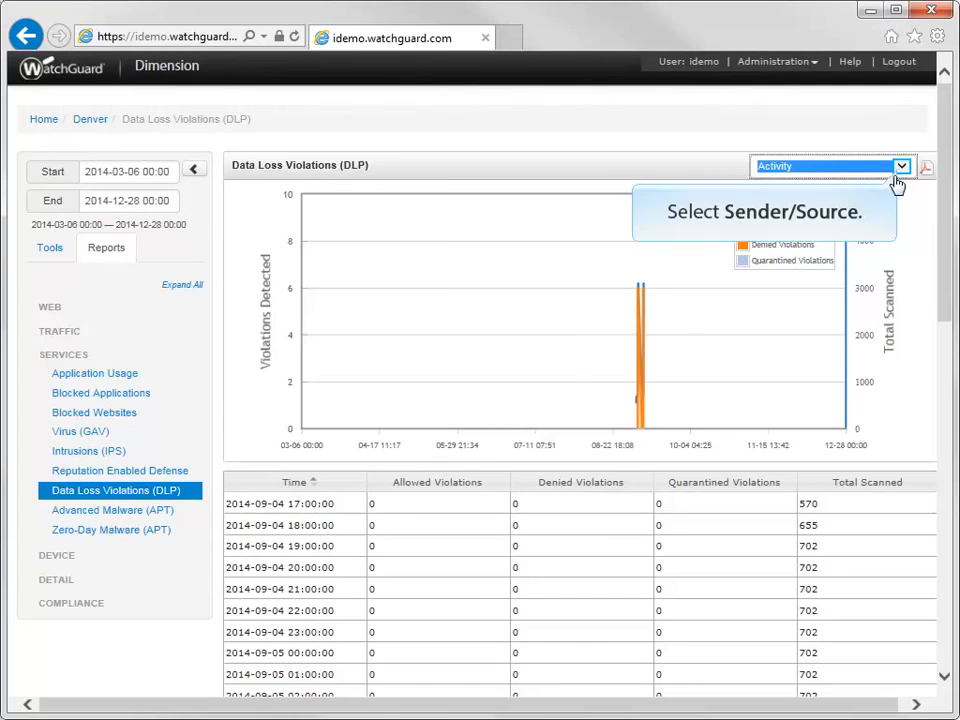
{"action": "left_click", "coordinate": [900, 170]}
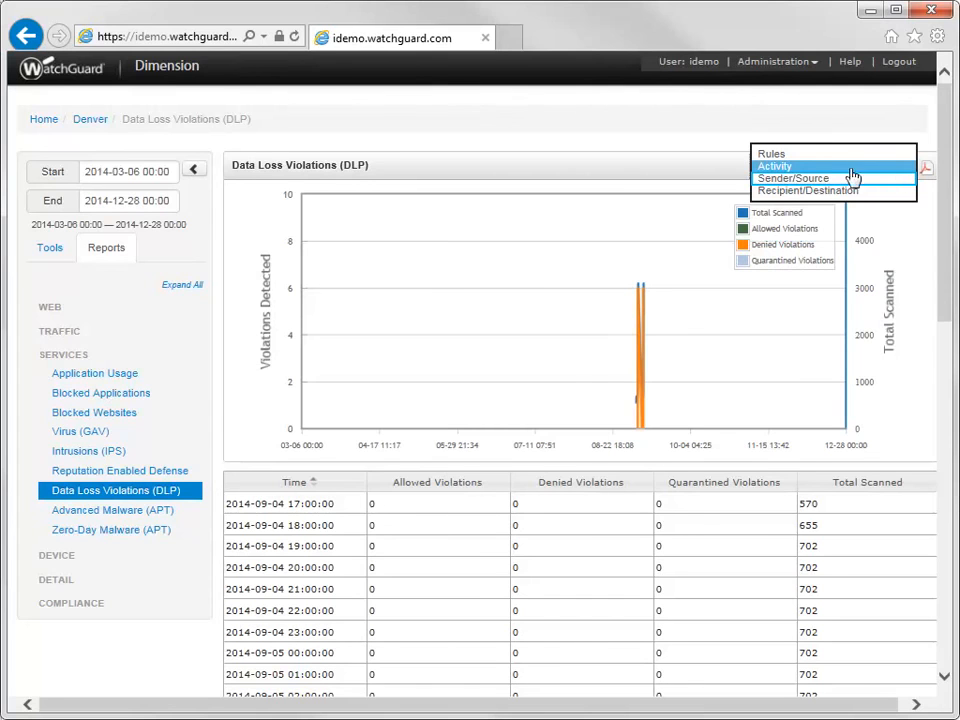
{"action": "left_click", "coordinate": [795, 179]}
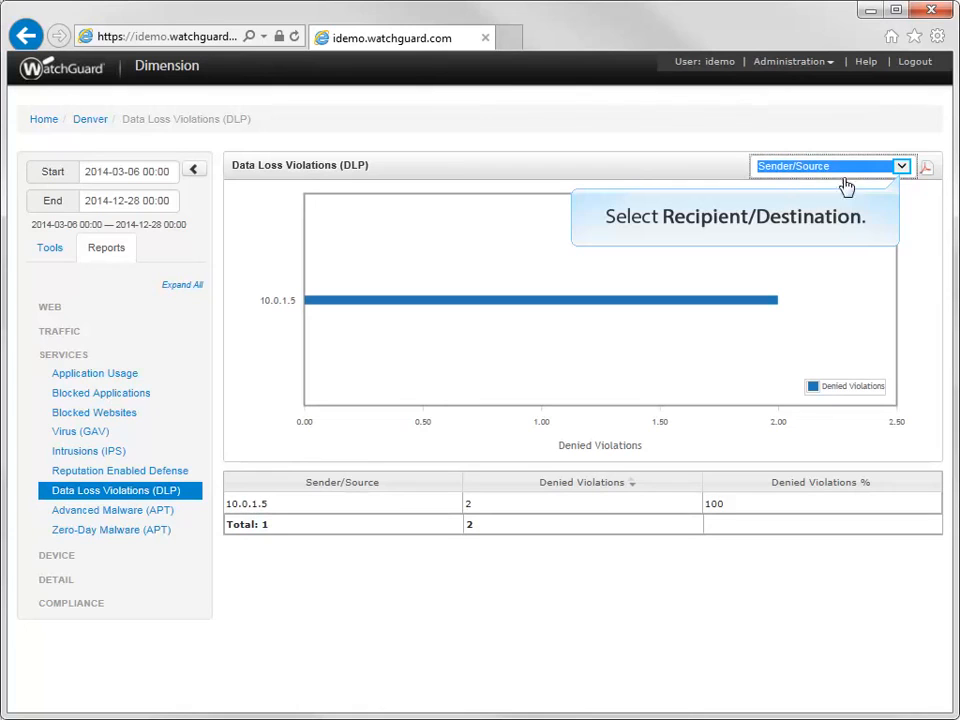
{"action": "left_click", "coordinate": [904, 172]}
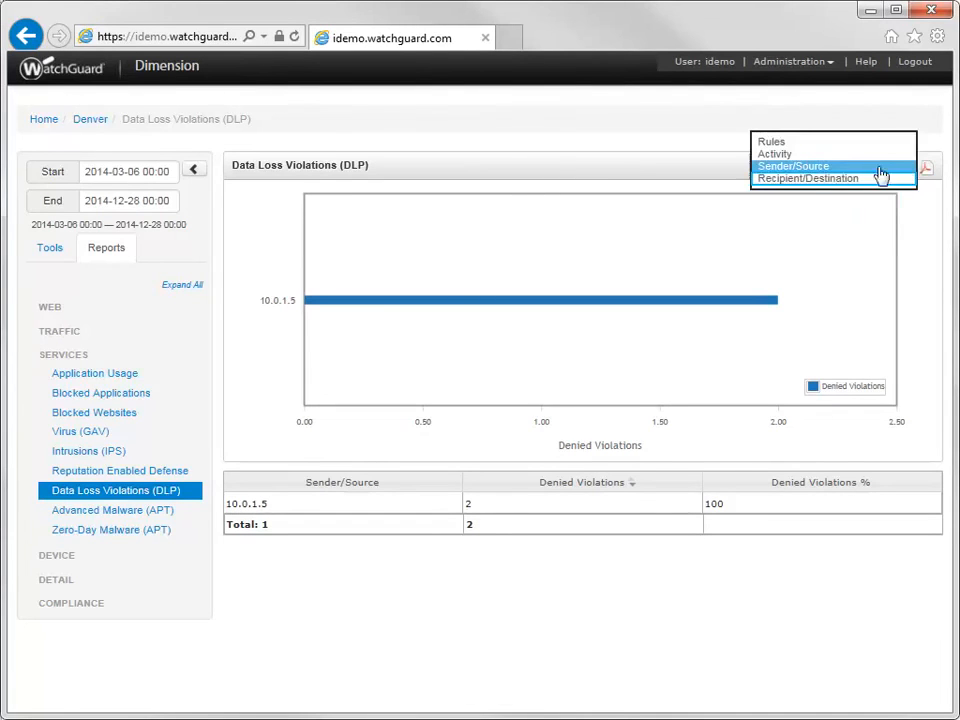
{"action": "left_click", "coordinate": [812, 180]}
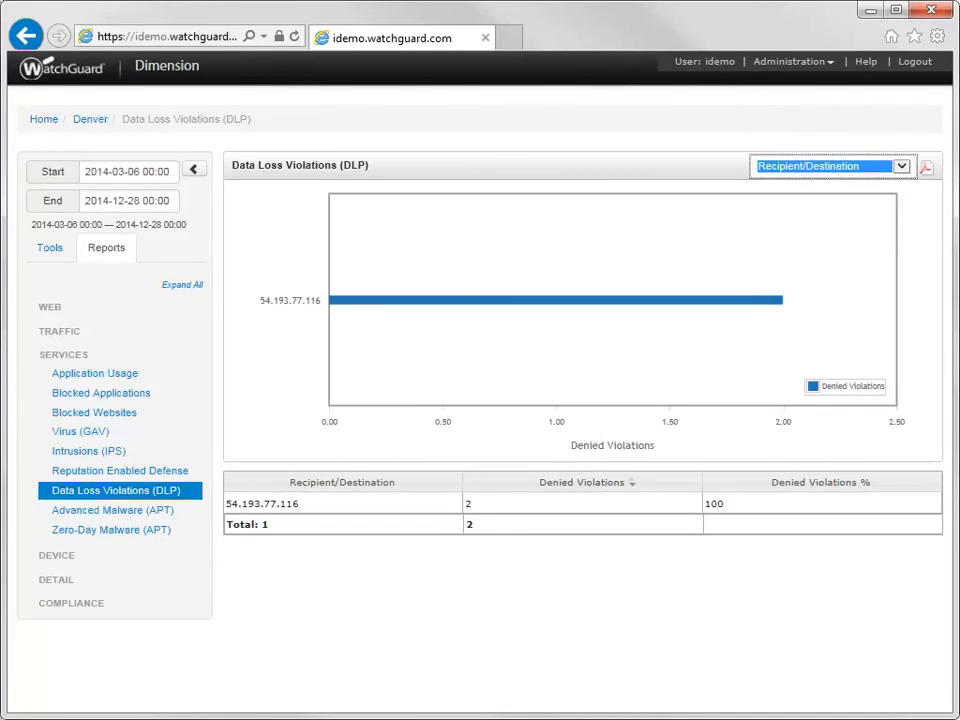